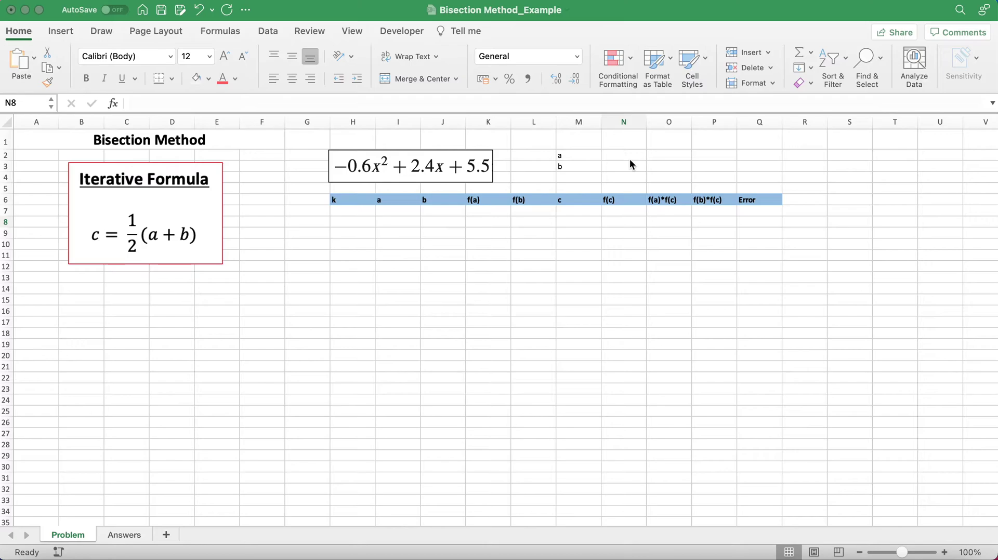
Enter the interval endpoints a = 0 in N2 and b = 2 in N3
{"action": "left_click", "coordinate": [614, 154]}
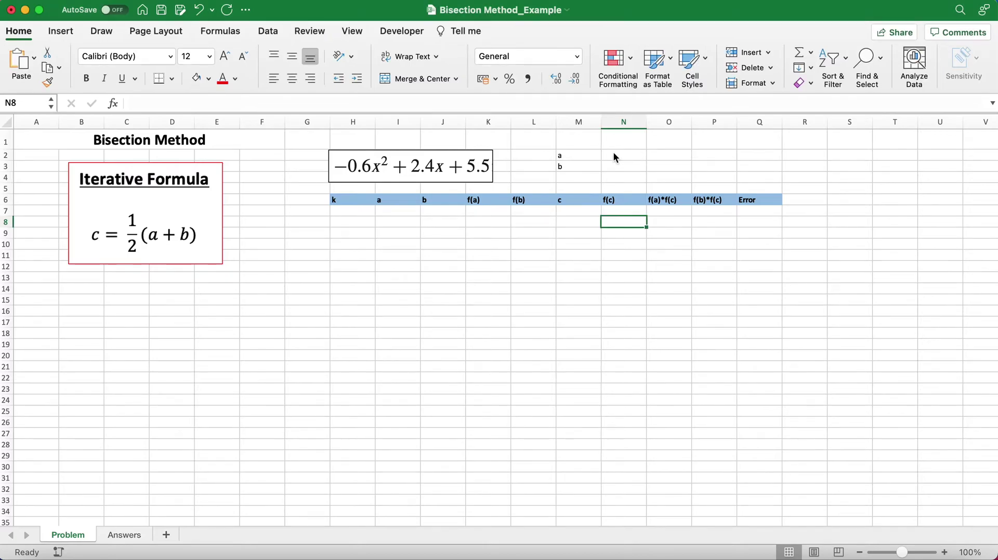
{"action": "left_click", "coordinate": [613, 152]}
{"action": "type", "text": "0"}
{"action": "key", "text": "Return"}
{"action": "type", "text": "2"}
{"action": "key", "text": "Return"}
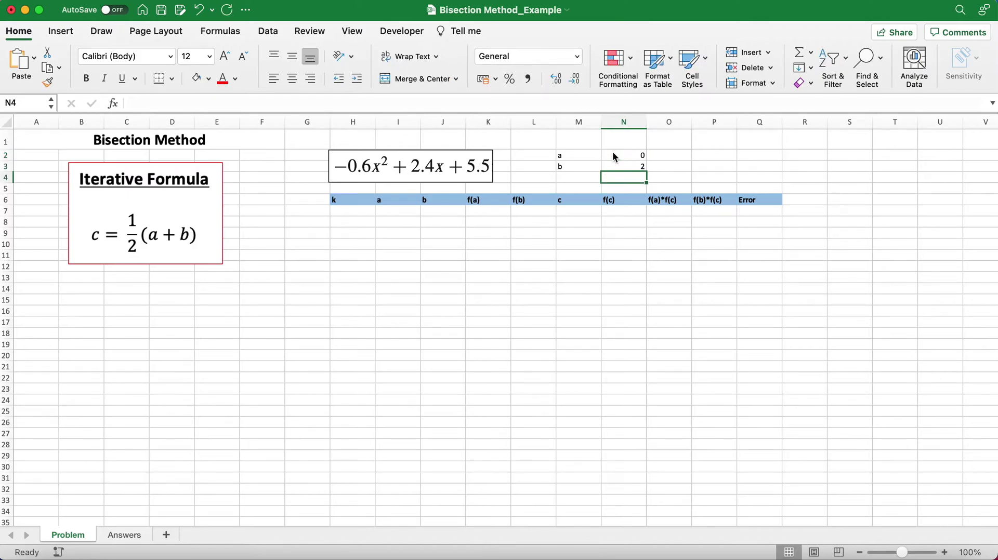
Fill the first iteration row with k = 1, I7 =N2 and J7 =N3
{"action": "left_click", "coordinate": [350, 206]}
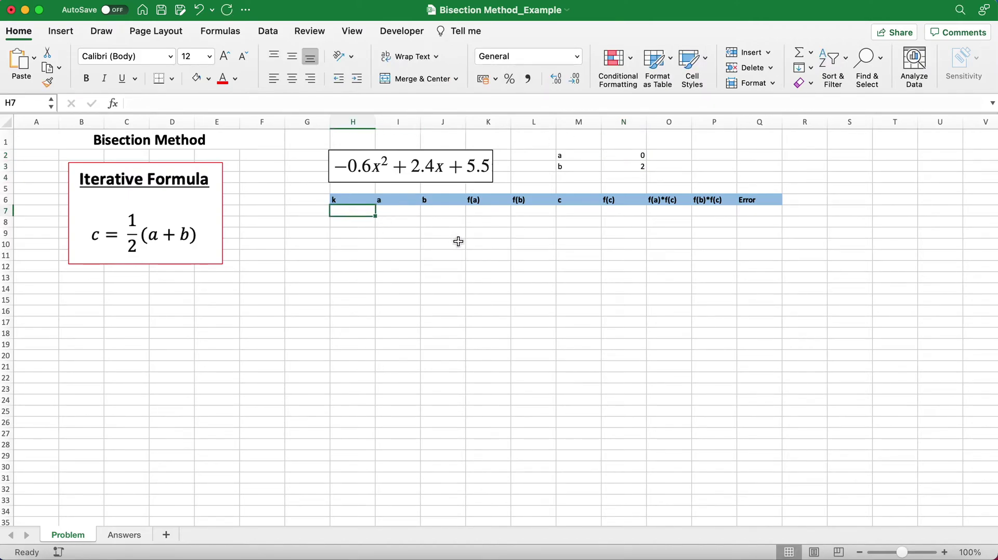
{"action": "type", "text": "1"}
{"action": "key", "text": "Return"}
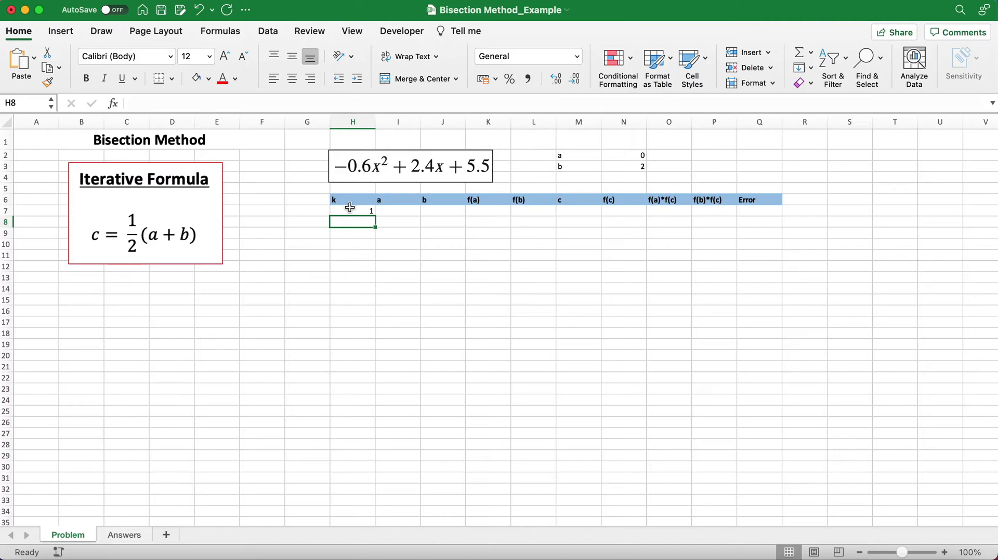
{"action": "left_click", "coordinate": [396, 212]}
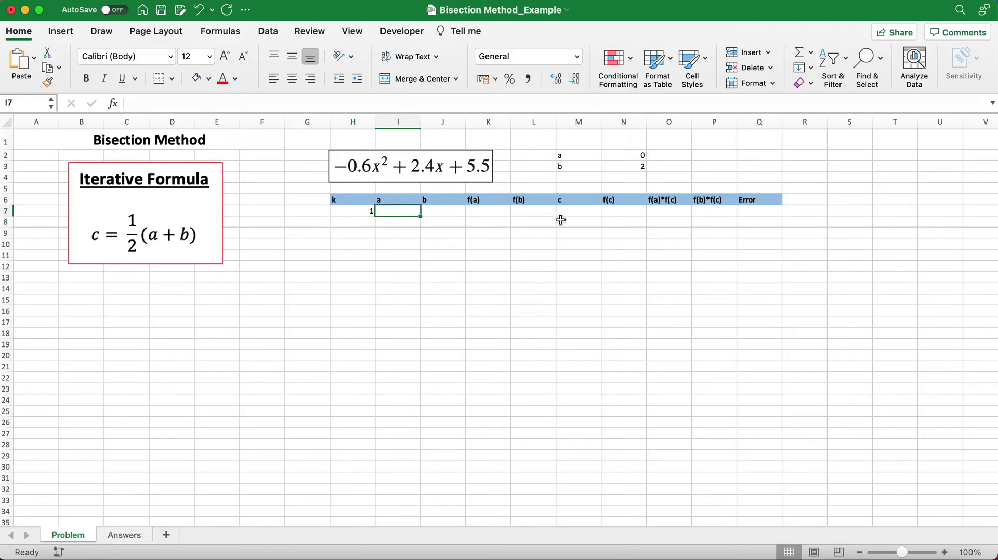
{"action": "type", "text": "="}
{"action": "left_click", "coordinate": [639, 155]}
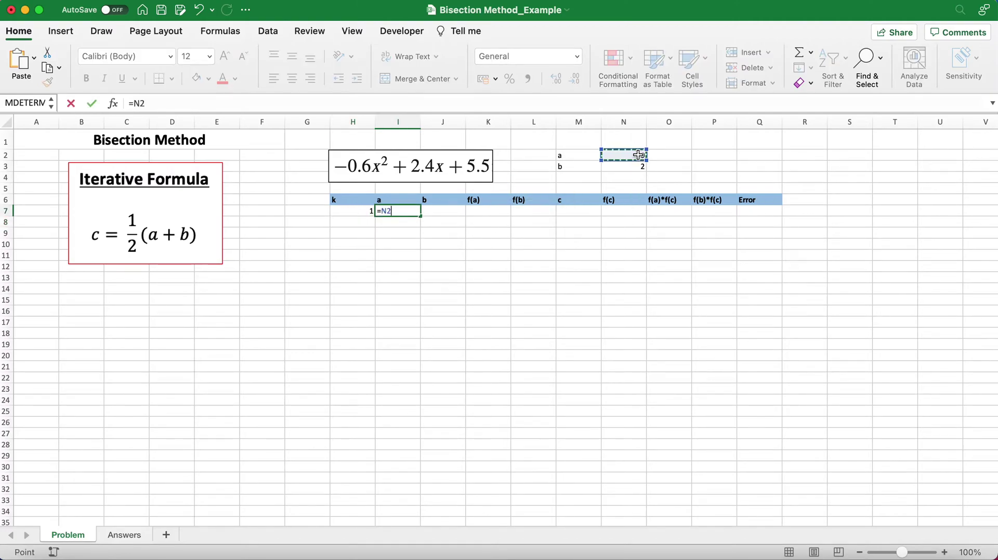
{"action": "key", "text": "Return"}
{"action": "left_click", "coordinate": [462, 214]}
{"action": "type", "text": "="}
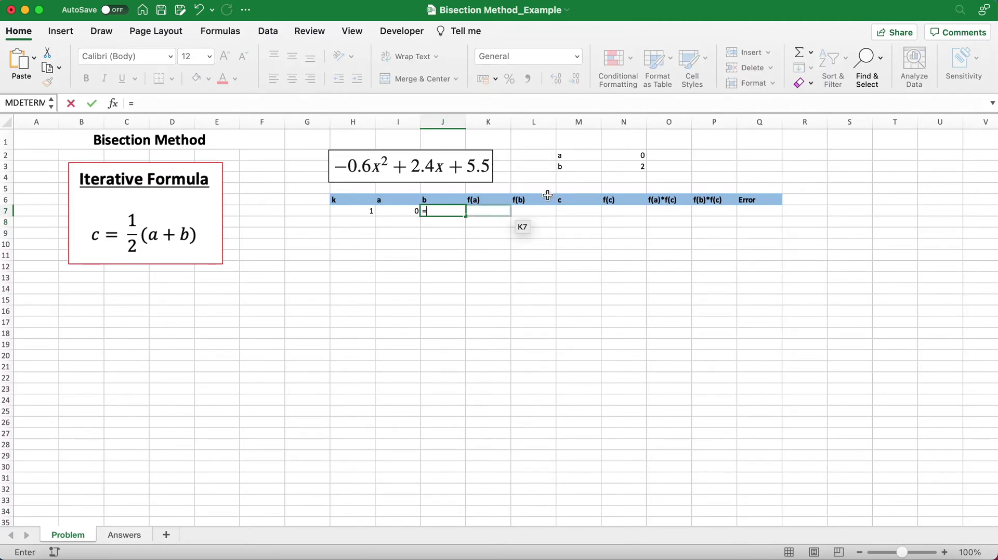
{"action": "left_click", "coordinate": [641, 165]}
{"action": "key", "text": "Return"}
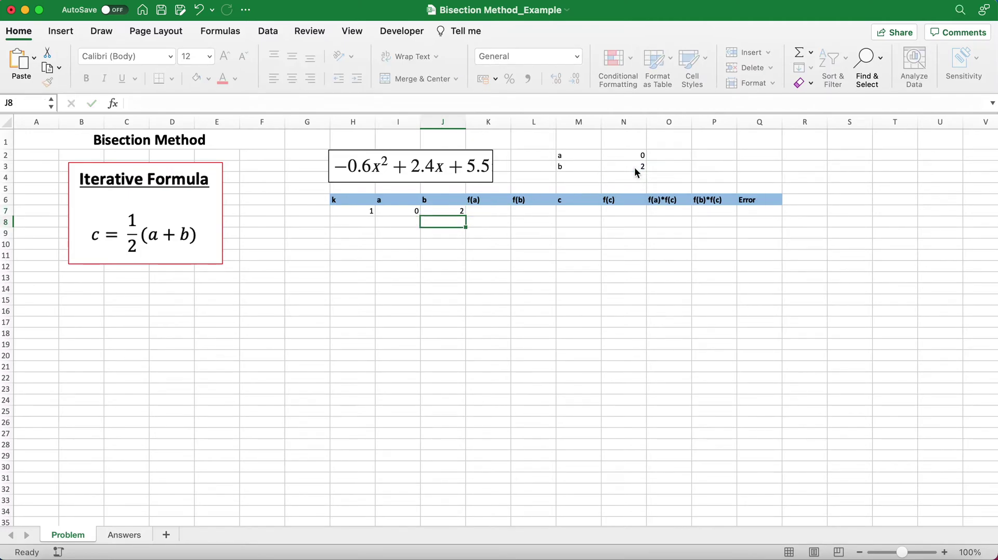
Enter =-0,6*I7^2+2,4*I7+5,5 in K7 so f(a) shows 5,5
{"action": "left_click", "coordinate": [477, 214]}
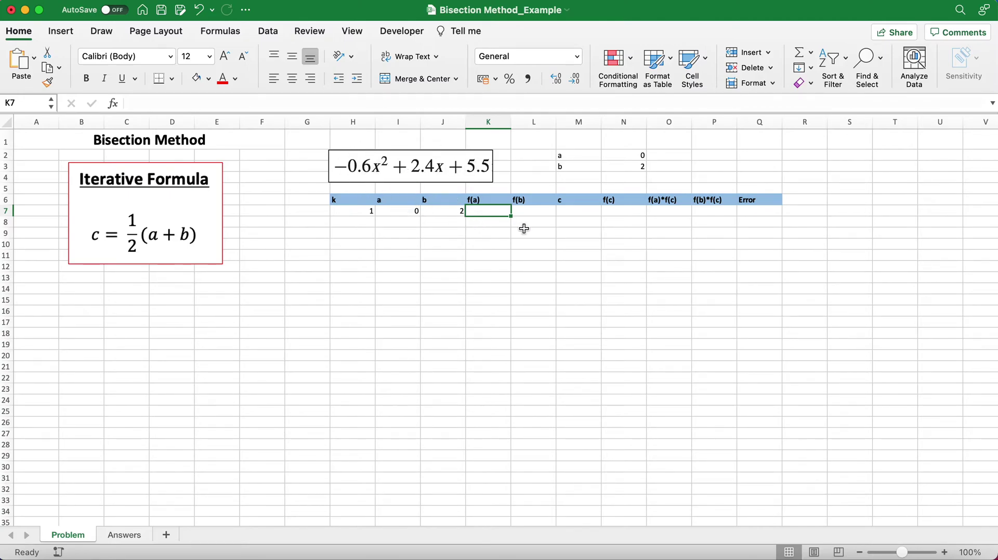
{"action": "type", "text": "="}
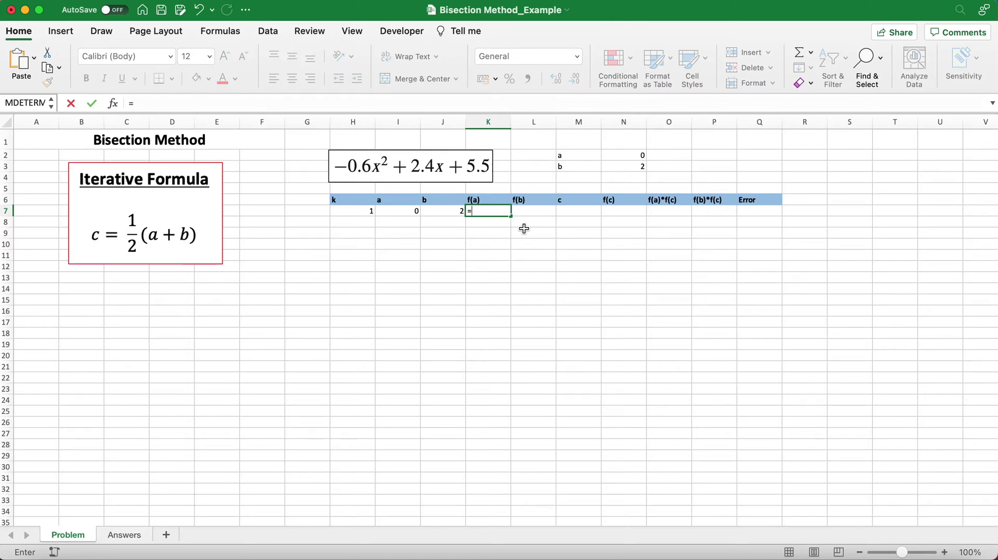
{"action": "type", "text": "-0,6*"}
{"action": "left_click", "coordinate": [411, 211]}
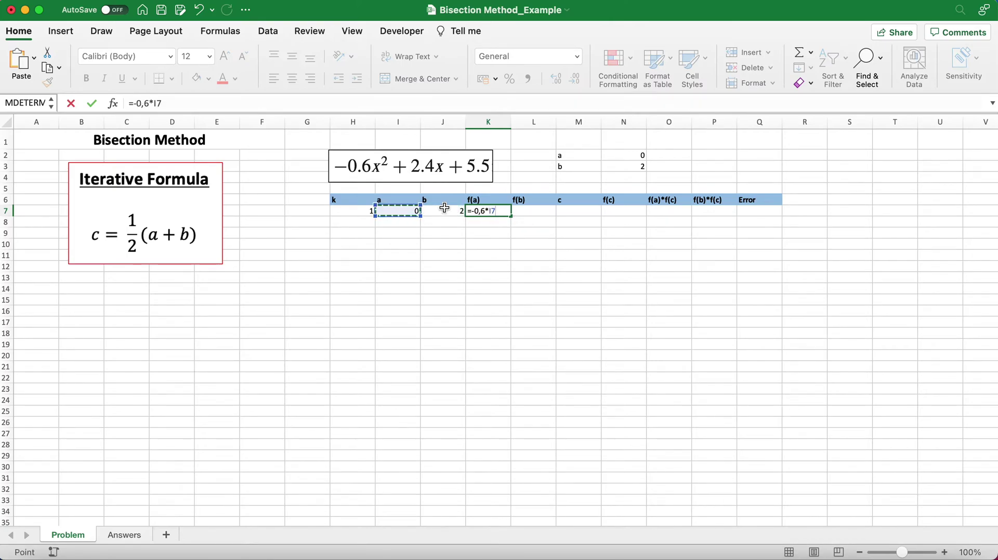
{"action": "type", "text": "^2+2,4*"}
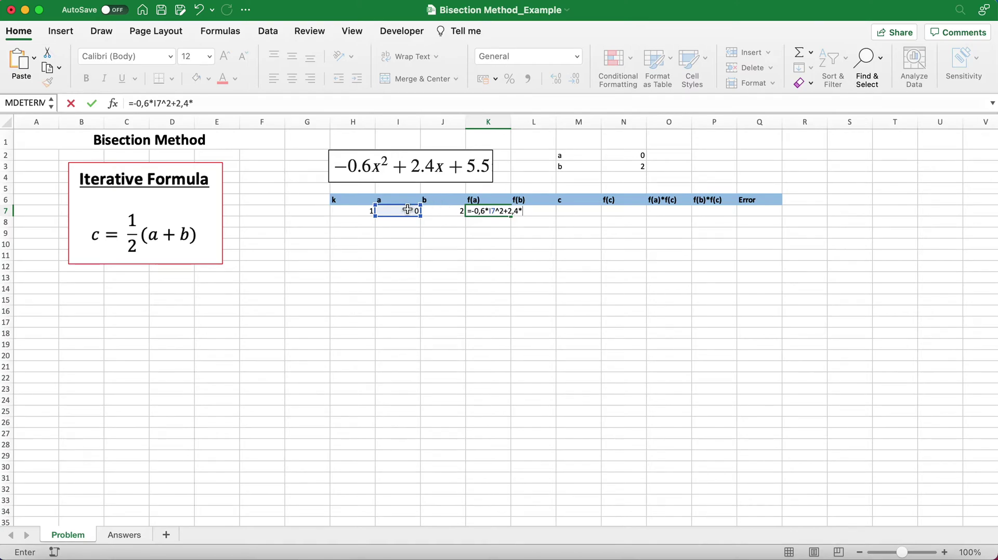
{"action": "left_click", "coordinate": [407, 210]}
{"action": "type", "text": "+"}
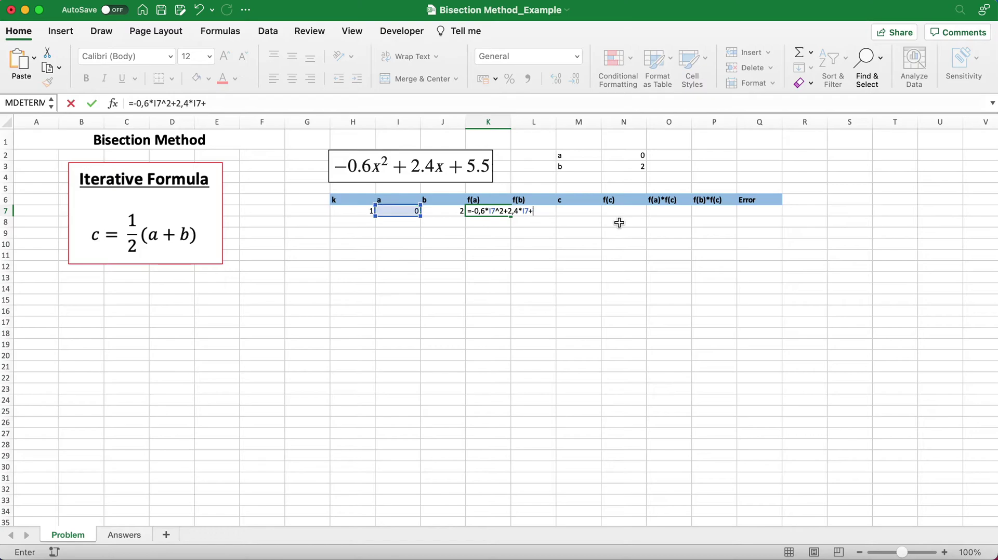
{"action": "type", "text": "5,5"}
{"action": "key", "text": "Return"}
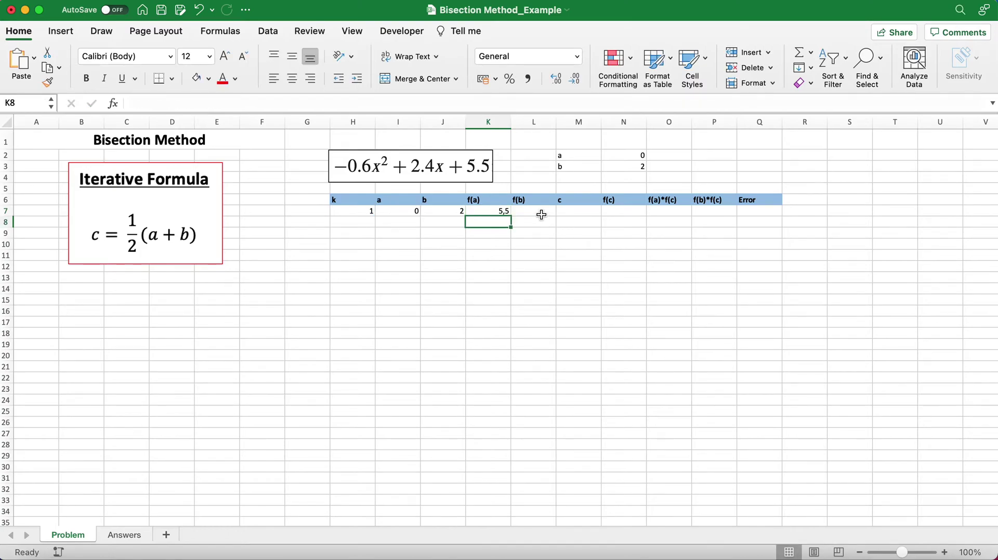
Enter the matching f(b) formula on J7 in L7, showing 7,9
{"action": "left_click", "coordinate": [540, 213]}
{"action": "type", "text": "="}
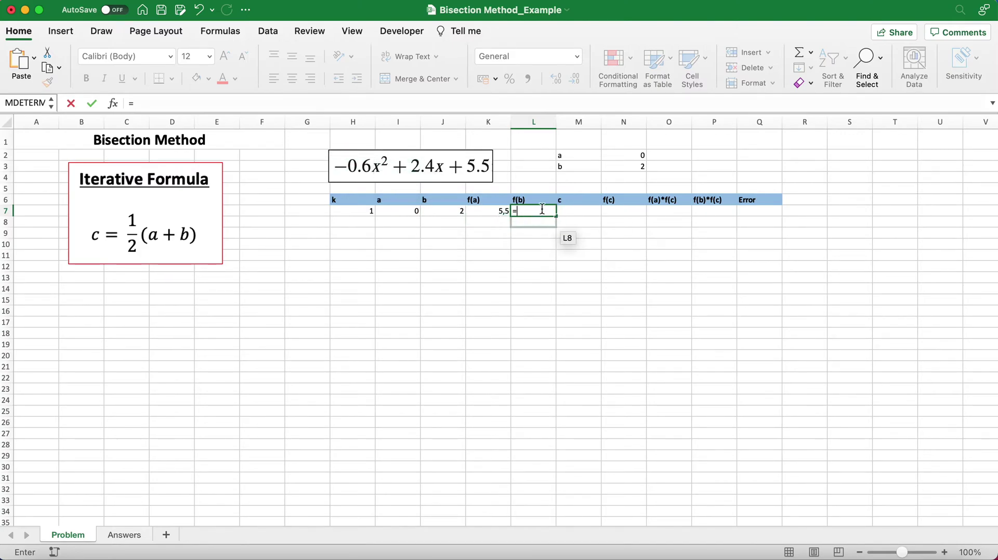
{"action": "type", "text": "-0,6*"}
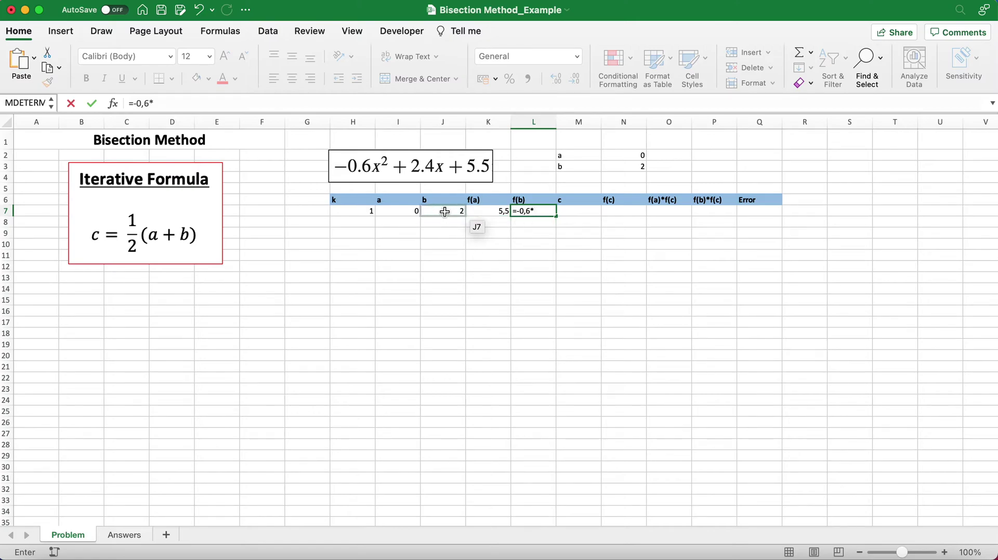
{"action": "left_click", "coordinate": [445, 212]}
{"action": "type", "text": "^2+2,4"}
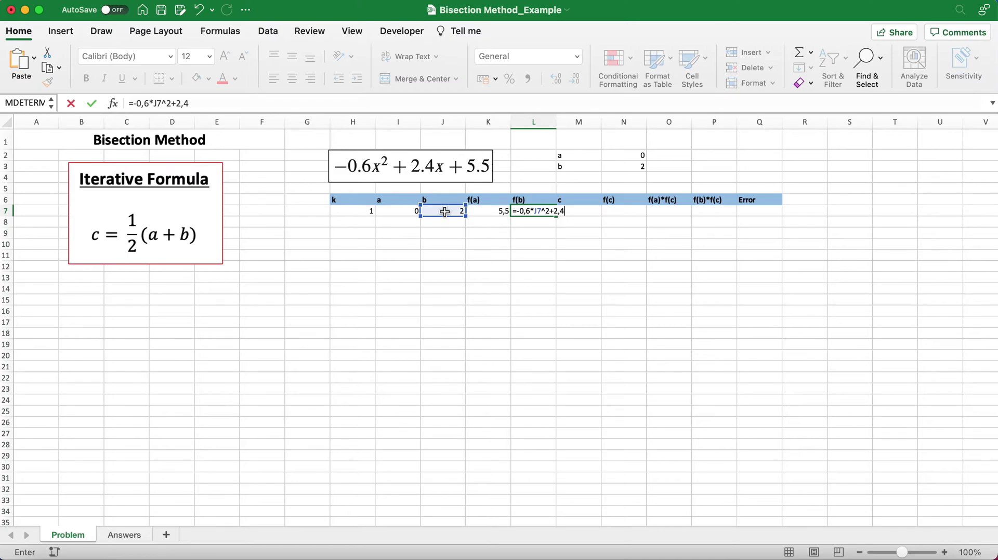
{"action": "type", "text": "*"}
{"action": "left_click", "coordinate": [446, 213]}
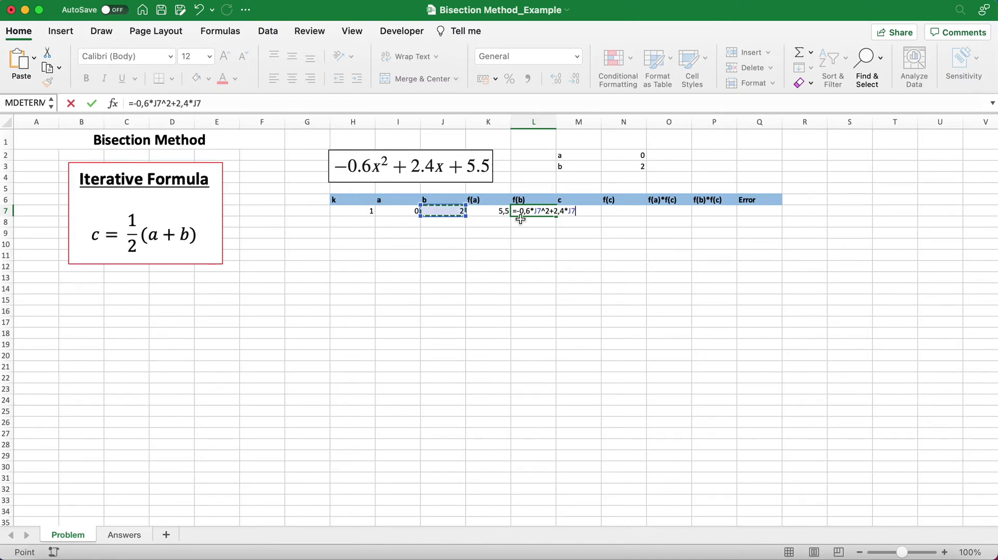
{"action": "type", "text": "+5,5"}
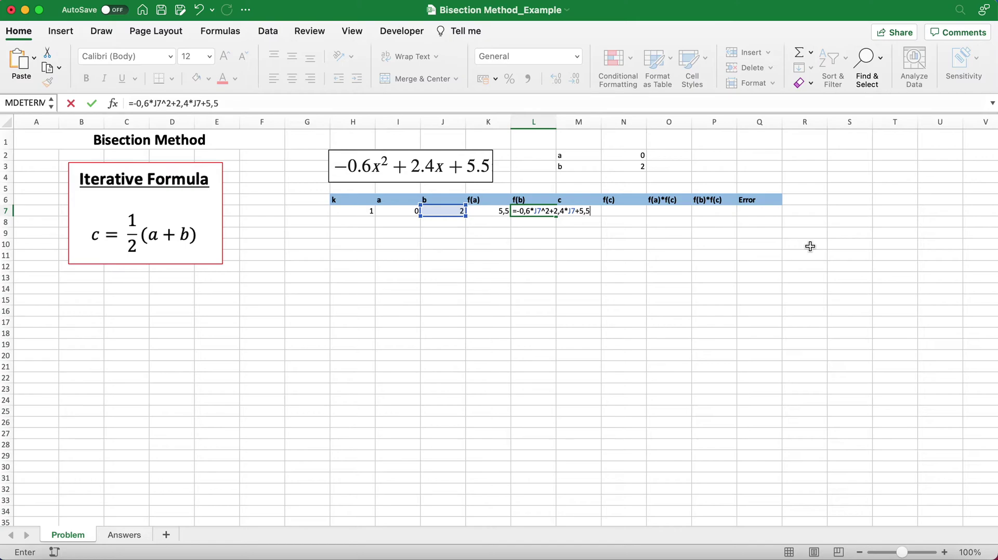
{"action": "key", "text": "Return"}
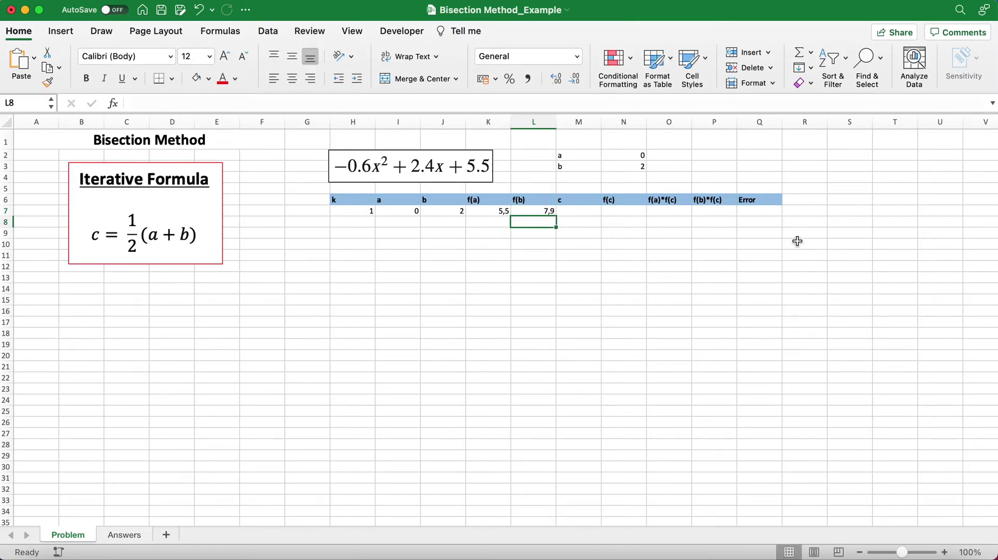
{"action": "left_click", "coordinate": [525, 212]}
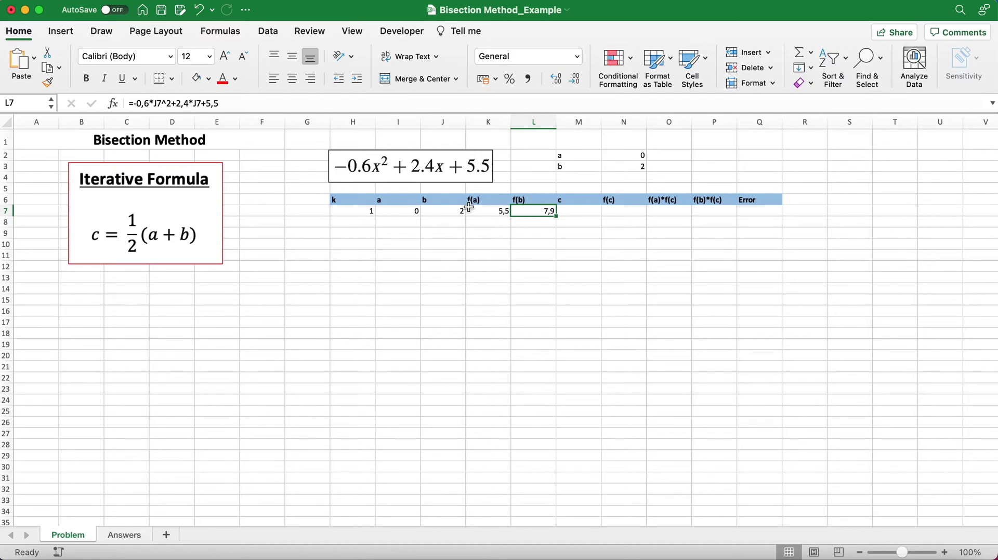
{"action": "left_click", "coordinate": [501, 213]}
{"action": "left_click", "coordinate": [535, 212]}
{"action": "left_click", "coordinate": [487, 212]}
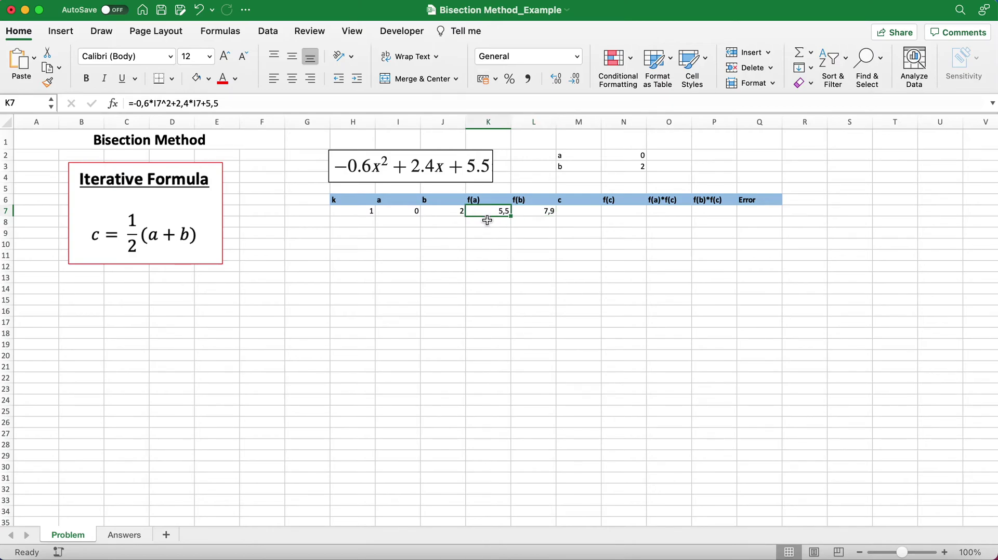
{"action": "left_click", "coordinate": [529, 213]}
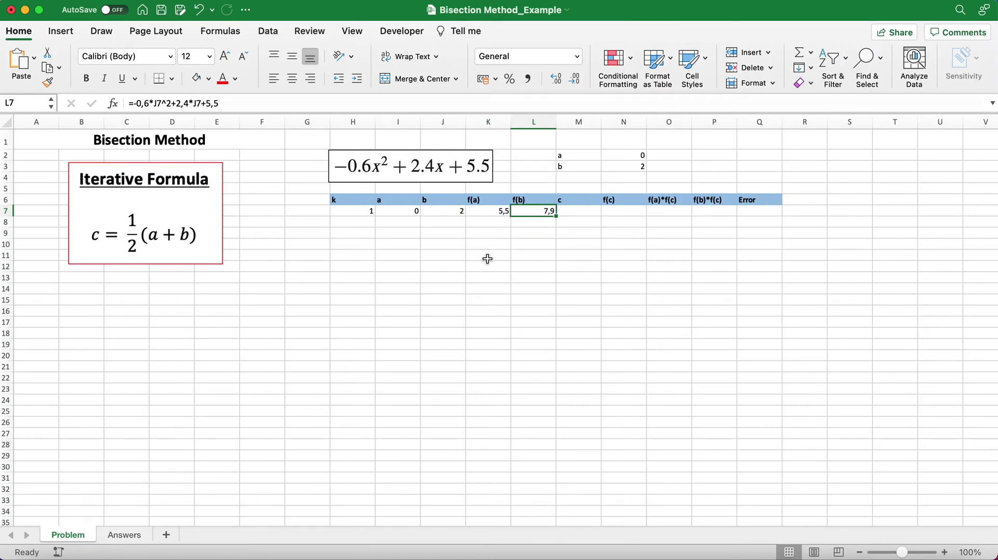
{"action": "left_click", "coordinate": [495, 212]}
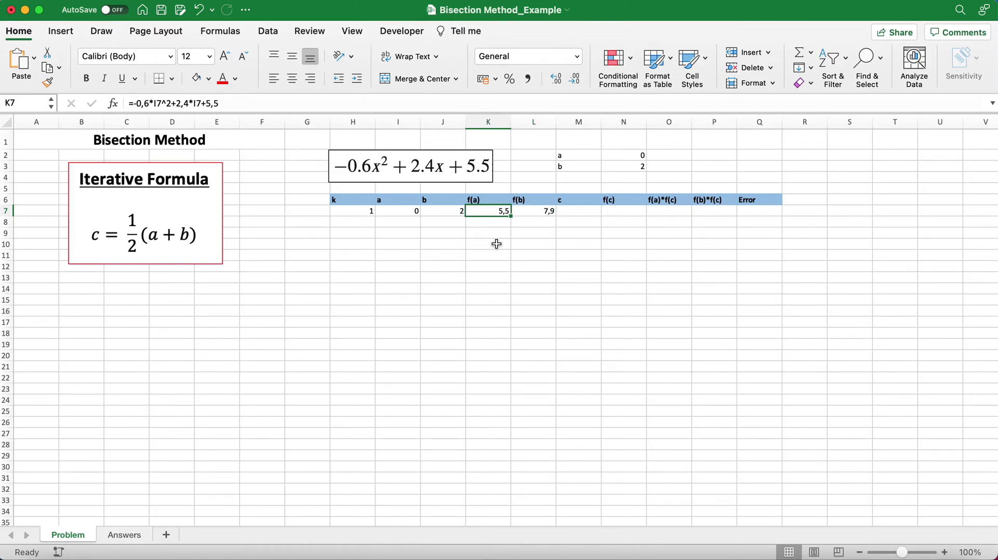
{"action": "left_click", "coordinate": [401, 213]}
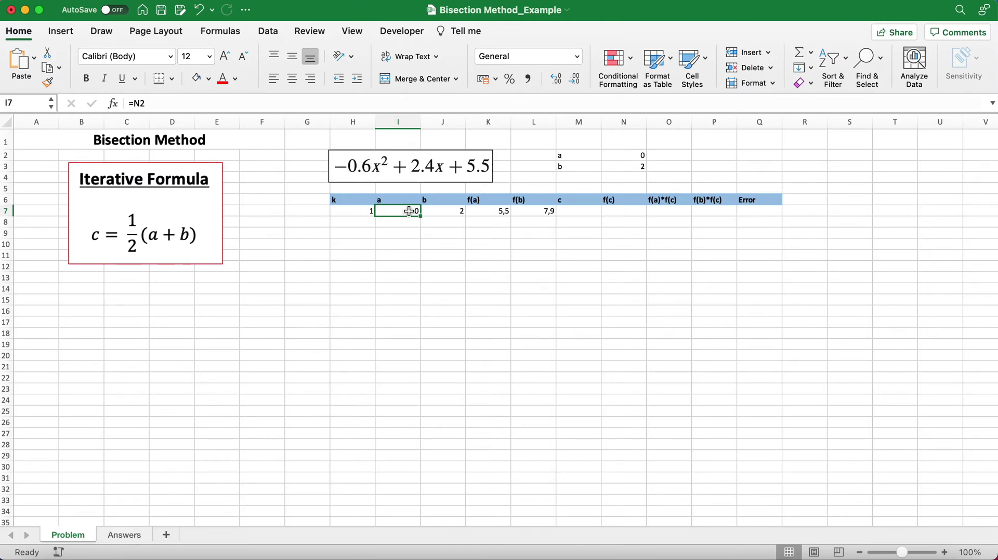
{"action": "left_click", "coordinate": [443, 213]}
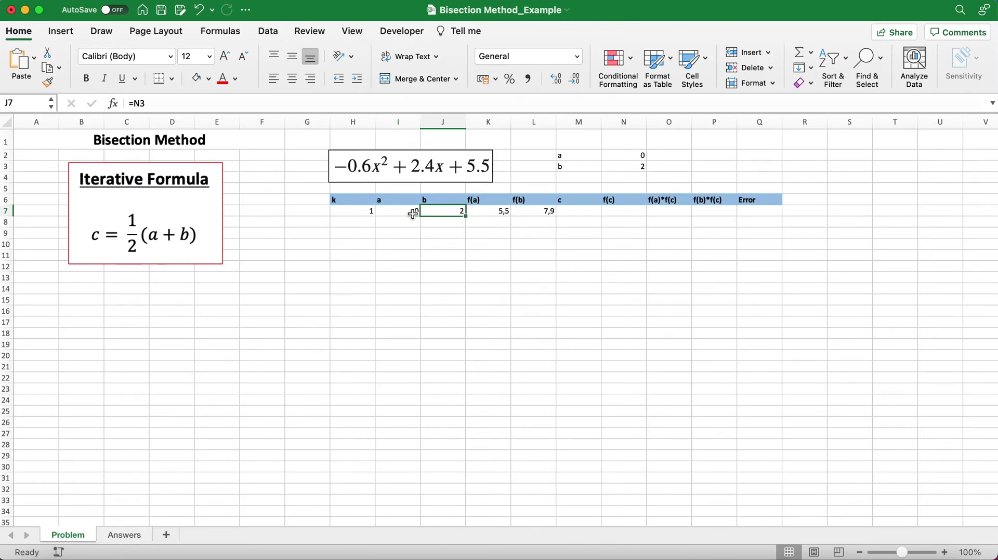
{"action": "left_click", "coordinate": [484, 211]}
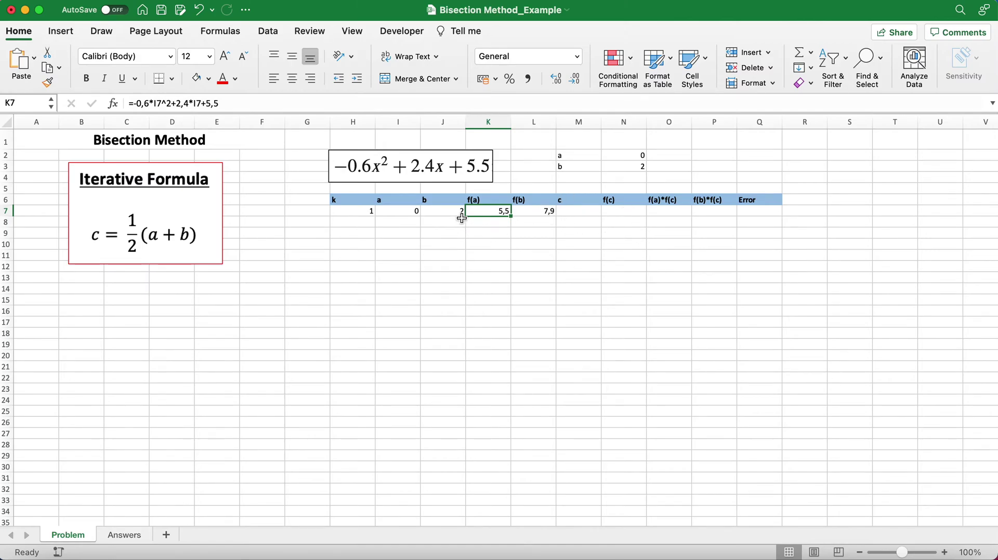
{"action": "left_click", "coordinate": [640, 154]}
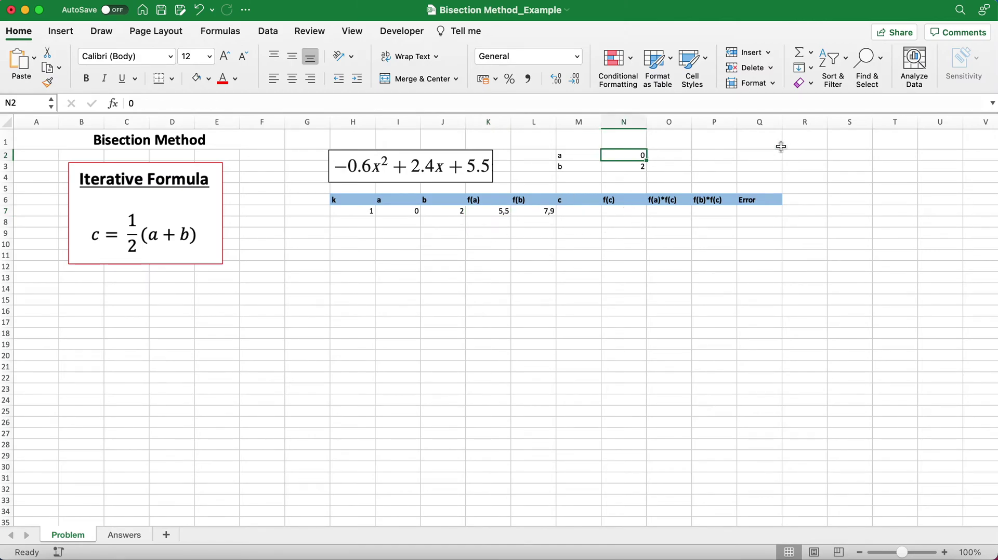
Enter 2 and 4 as the interval endpoints a and b
{"action": "type", "text": "2"}
{"action": "key", "text": "Return"}
{"action": "type", "text": "4"}
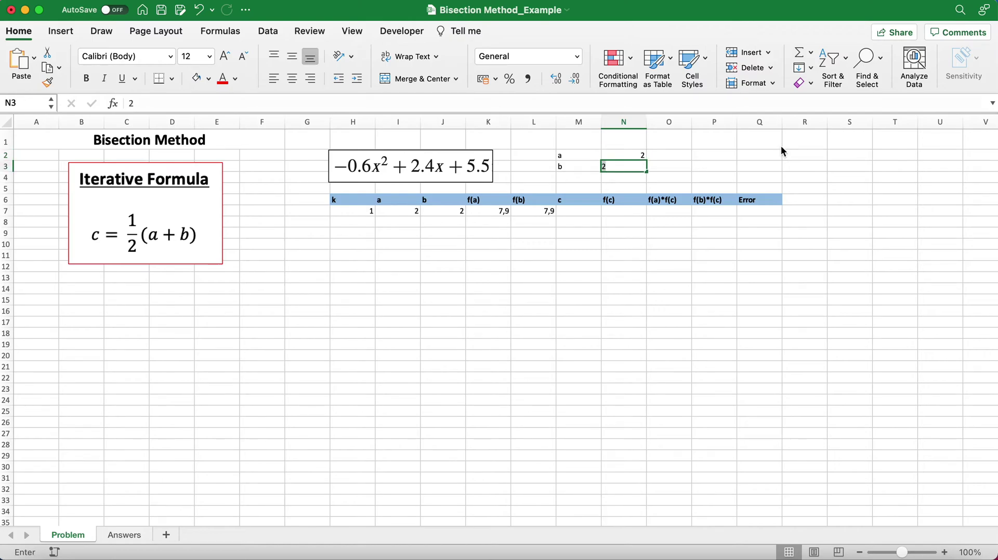
{"action": "key", "text": "Return"}
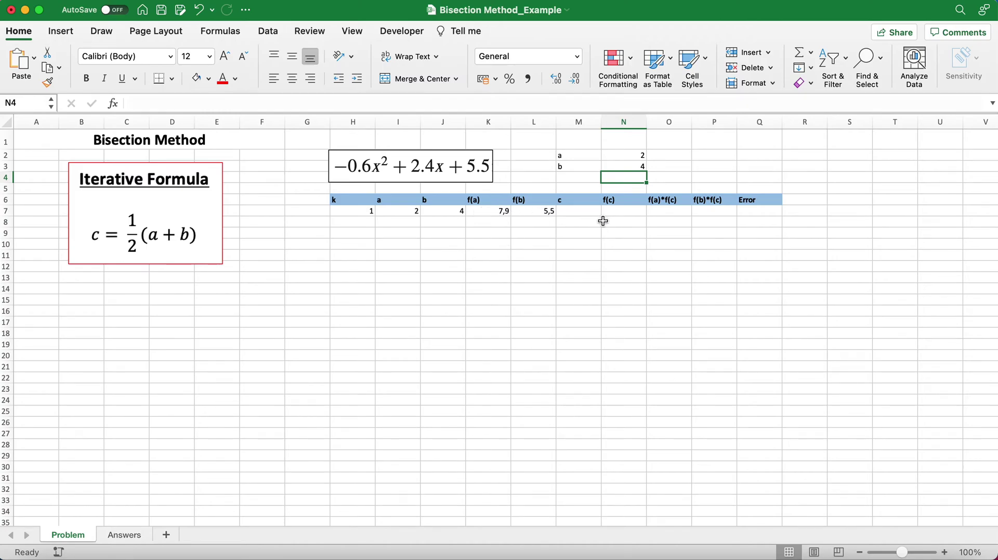
Change the interval to a = 5 and b = 10, giving f(a) = 2,5 and f(b) = -30,5
{"action": "left_click", "coordinate": [623, 160]}
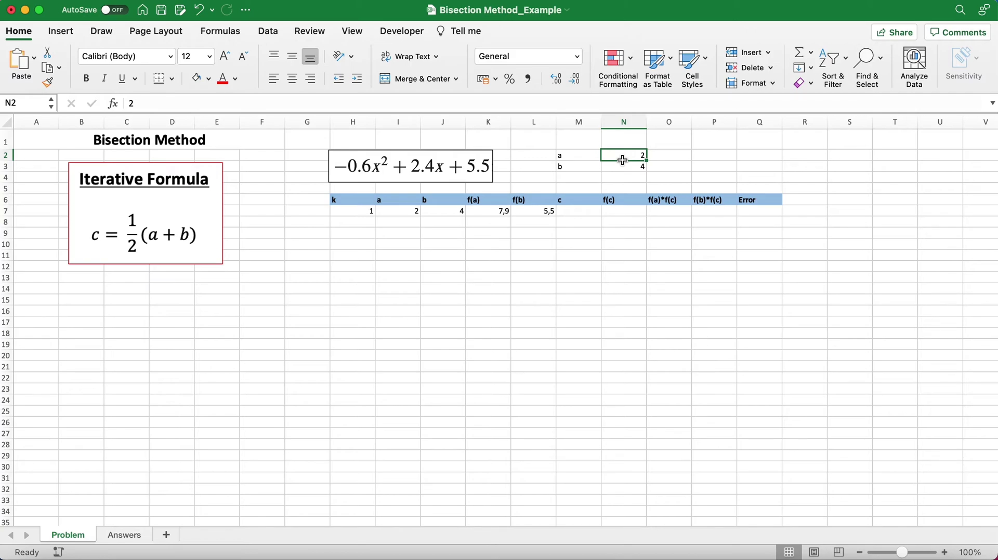
{"action": "type", "text": "5"}
{"action": "key", "text": "Return"}
{"action": "type", "text": "10"}
{"action": "key", "text": "Return"}
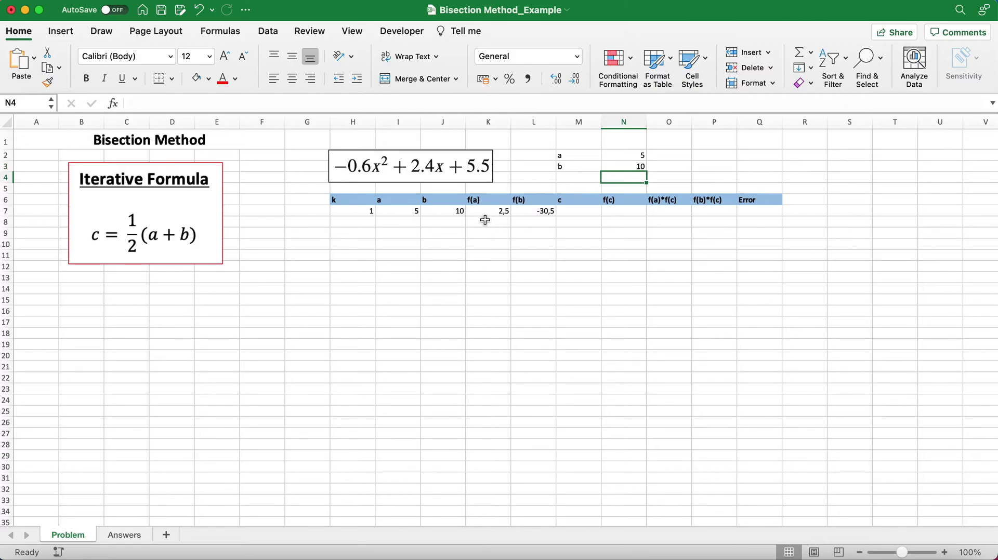
{"action": "left_click", "coordinate": [486, 212]}
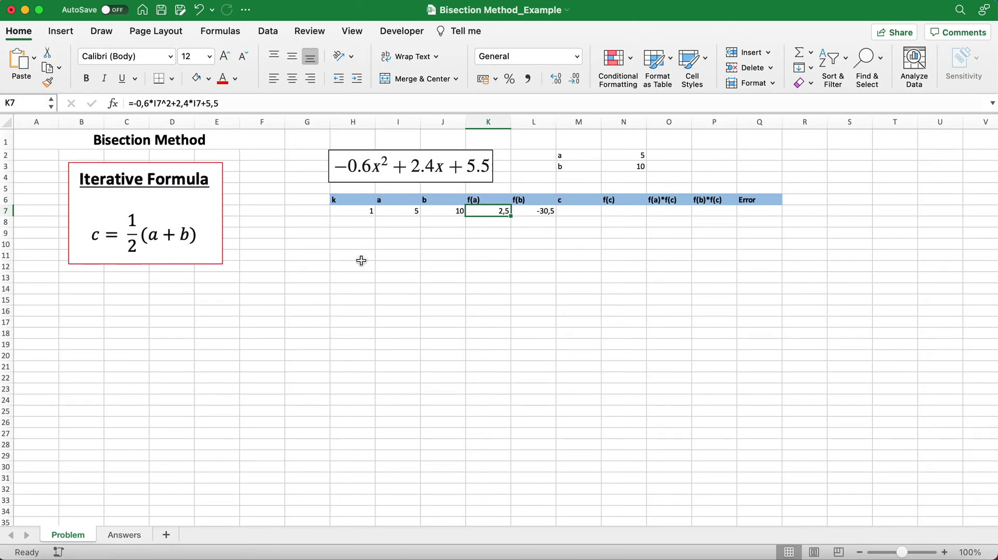
{"action": "left_click", "coordinate": [578, 211]}
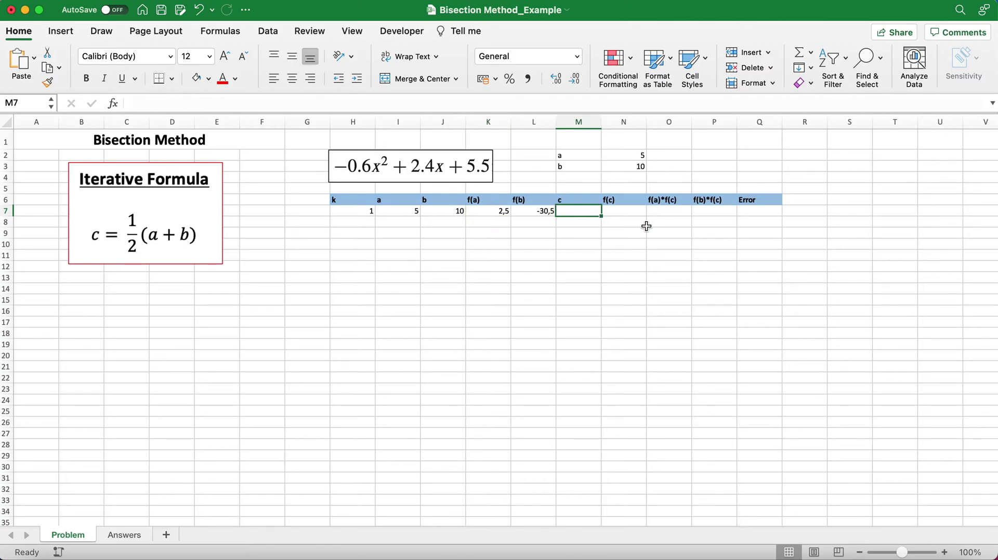
Enter the midpoint formula =1/2*(I7+J7) in M7, giving c = 7,5
{"action": "type", "text": "="}
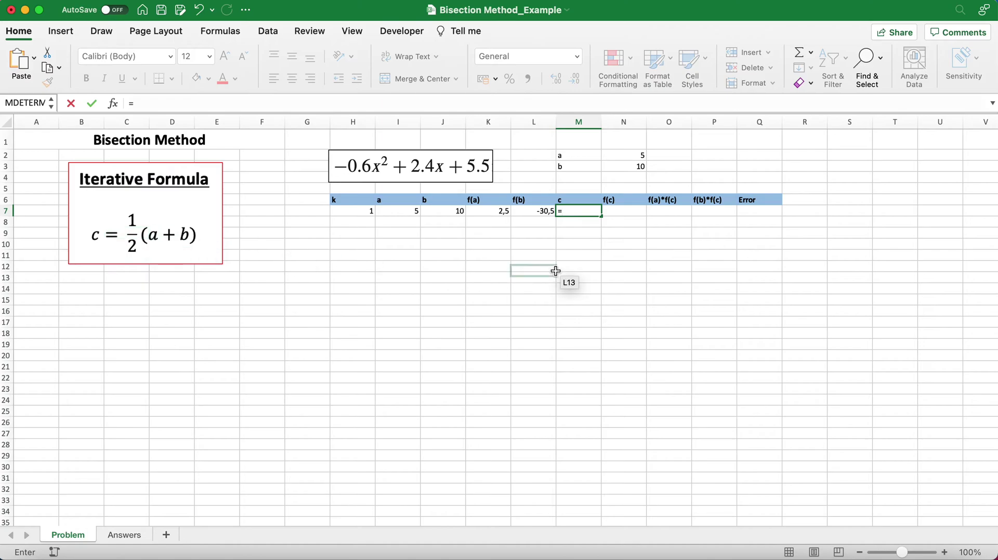
{"action": "type", "text": "1/2"}
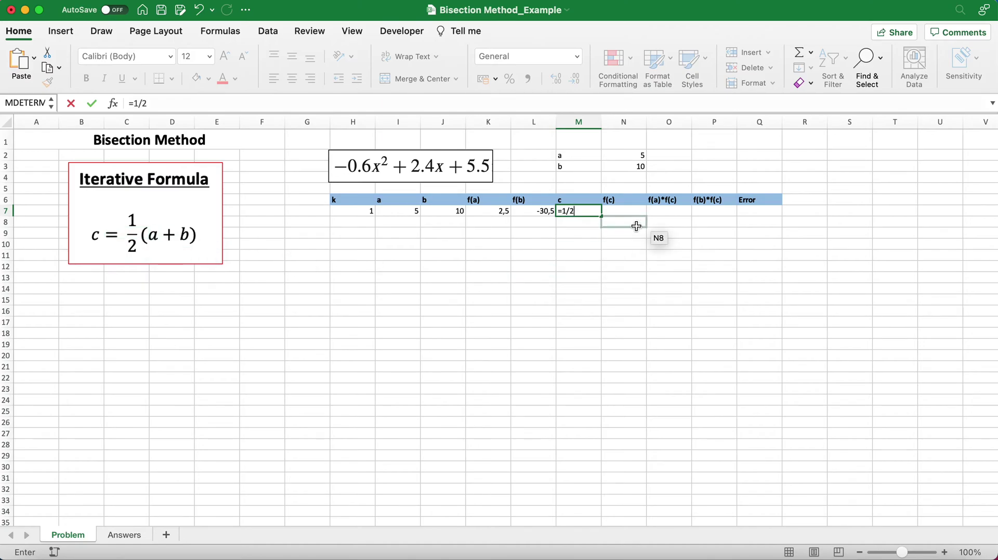
{"action": "type", "text": "*("}
{"action": "left_click", "coordinate": [400, 212]}
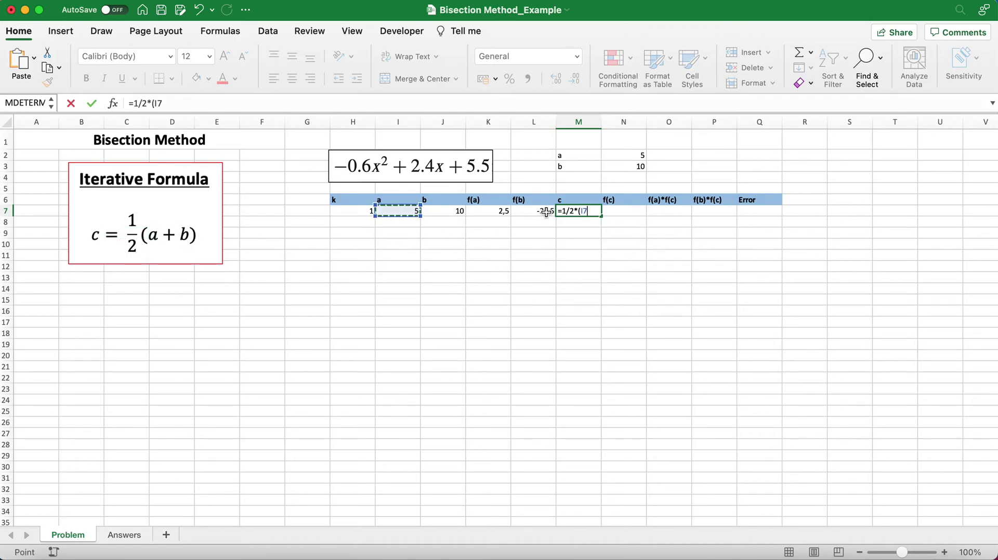
{"action": "type", "text": "+"}
{"action": "left_click", "coordinate": [454, 210]}
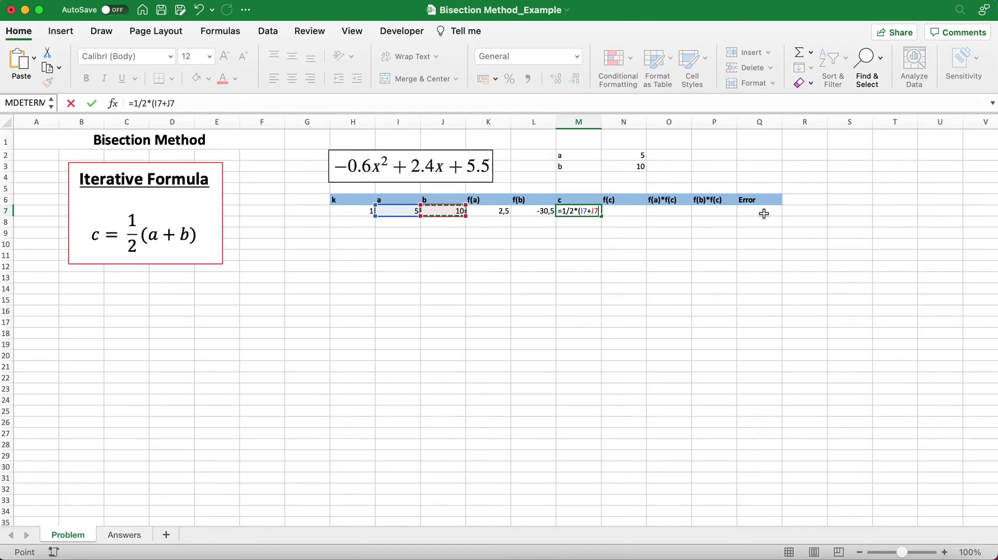
{"action": "key", "text": "Return"}
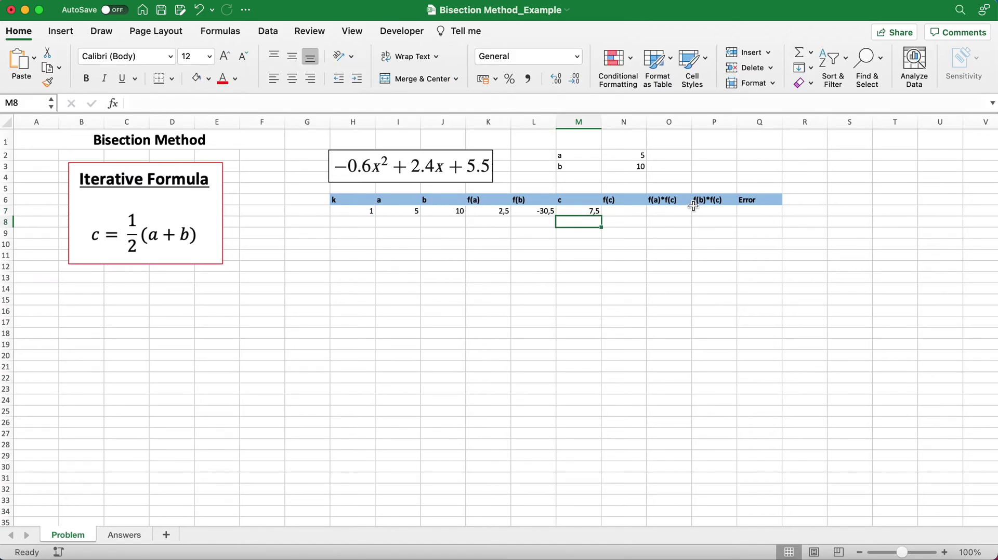
Enter =-0,6*M7^2+2,4*M7+5,5 in N7 so f(c) shows -10,25
{"action": "left_click", "coordinate": [627, 214]}
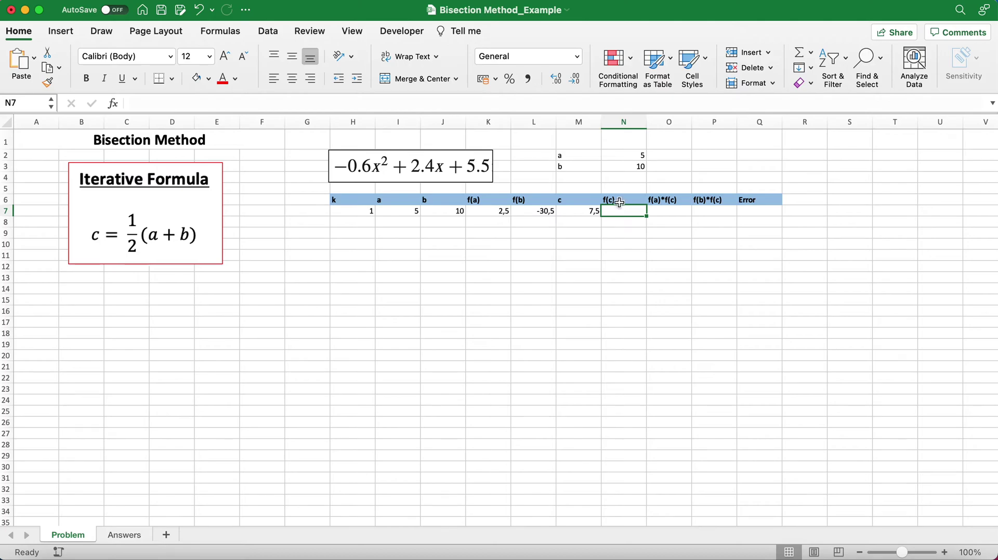
{"action": "type", "text": "="}
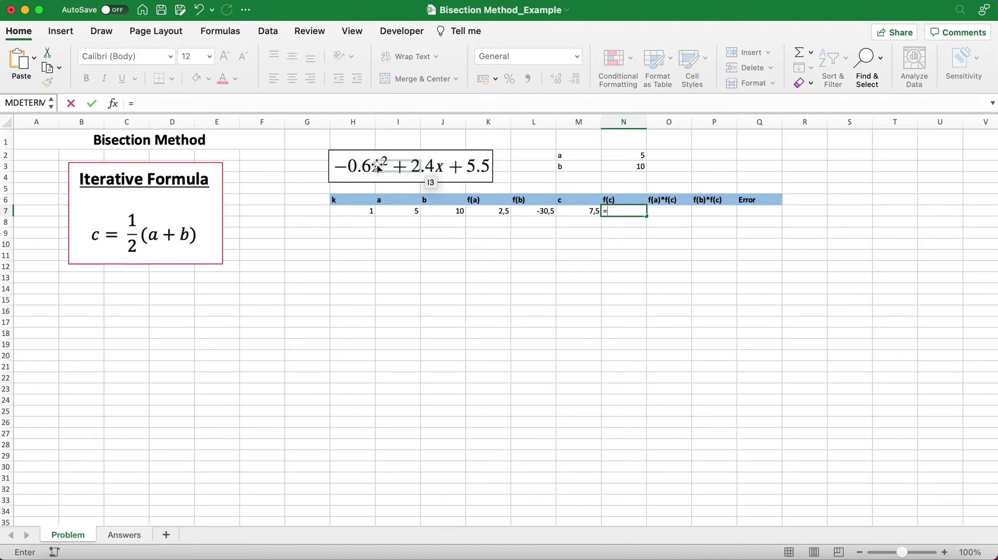
{"action": "type", "text": "-0"}
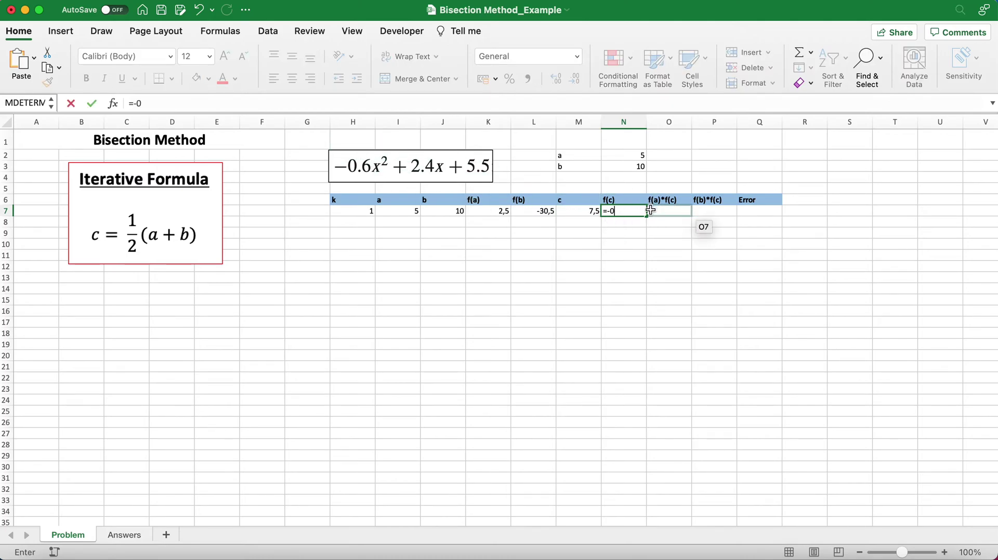
{"action": "type", "text": ",6*"}
{"action": "left_click", "coordinate": [575, 213]}
{"action": "type", "text": "^"}
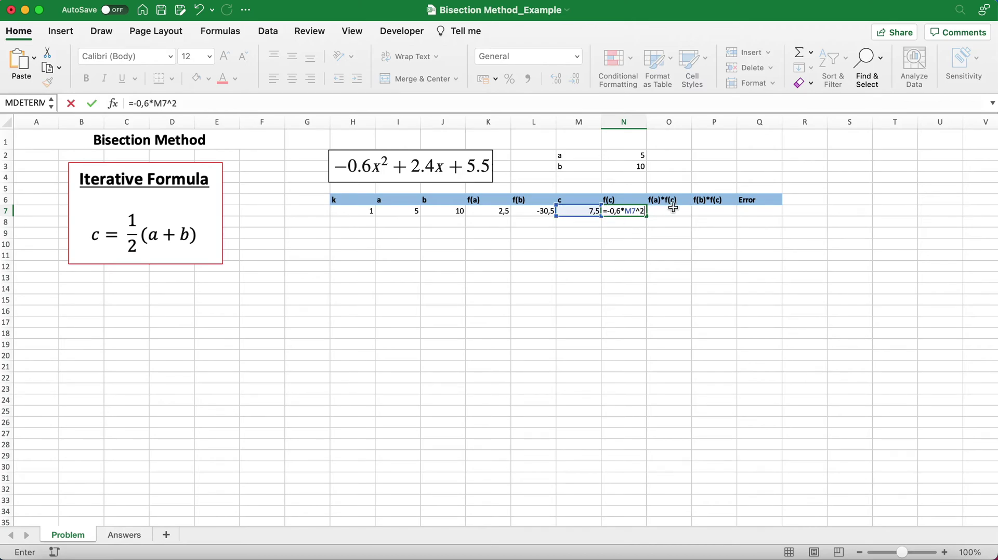
{"action": "type", "text": "2+2,4*"}
{"action": "left_click", "coordinate": [591, 211]}
{"action": "type", "text": "+"}
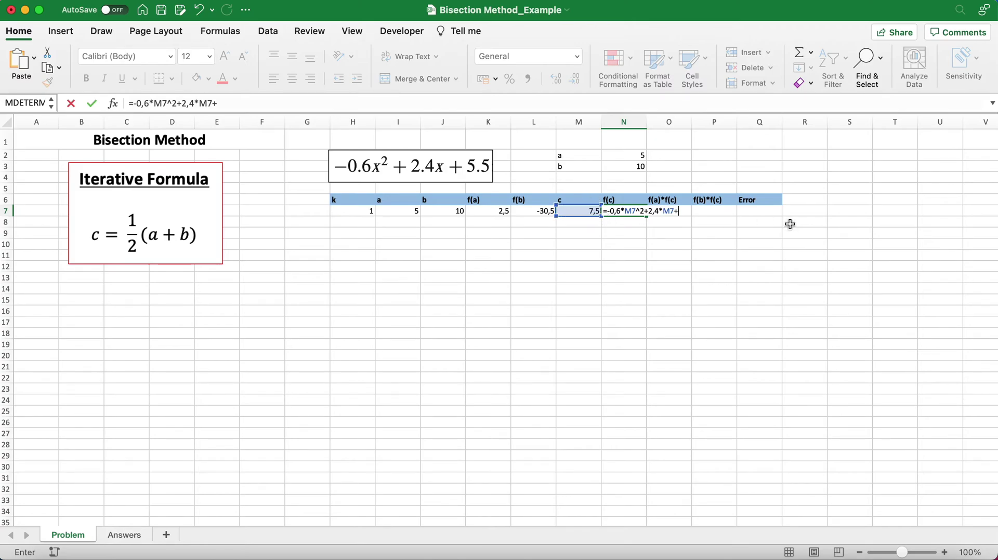
{"action": "type", "text": "5,5"}
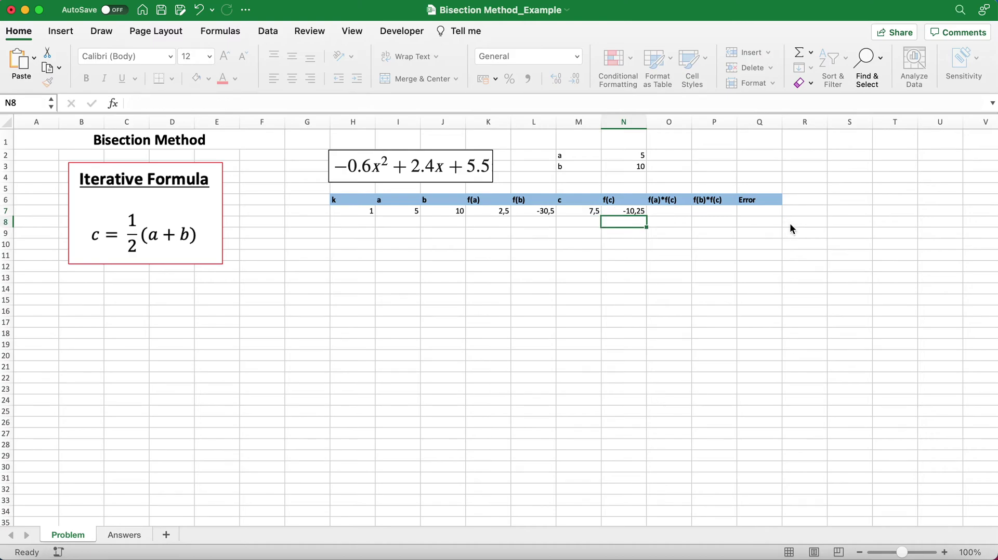
Enter =K7*N7 in O7 so f(a)*f(c) shows -25,625
{"action": "left_click", "coordinate": [672, 214]}
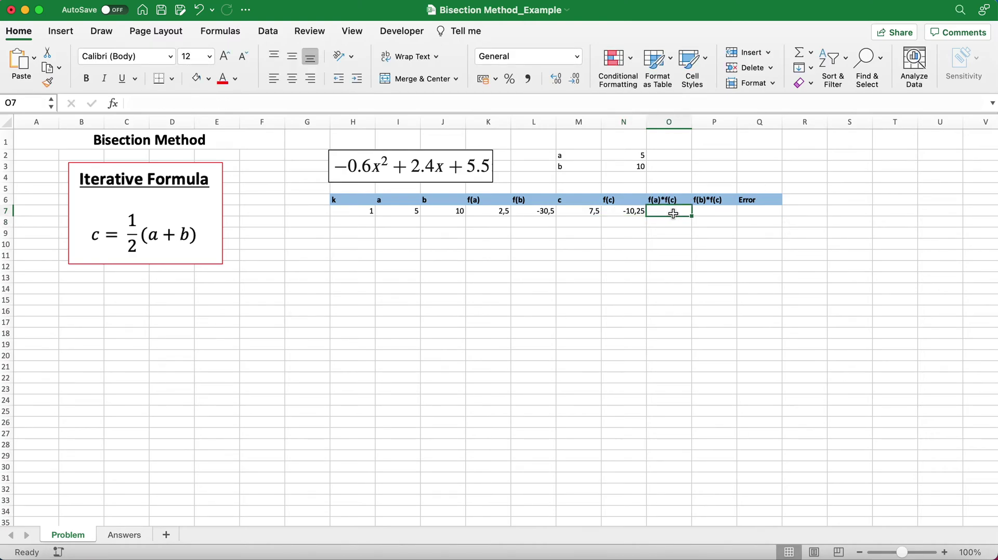
{"action": "type", "text": "="}
{"action": "left_click", "coordinate": [491, 211]}
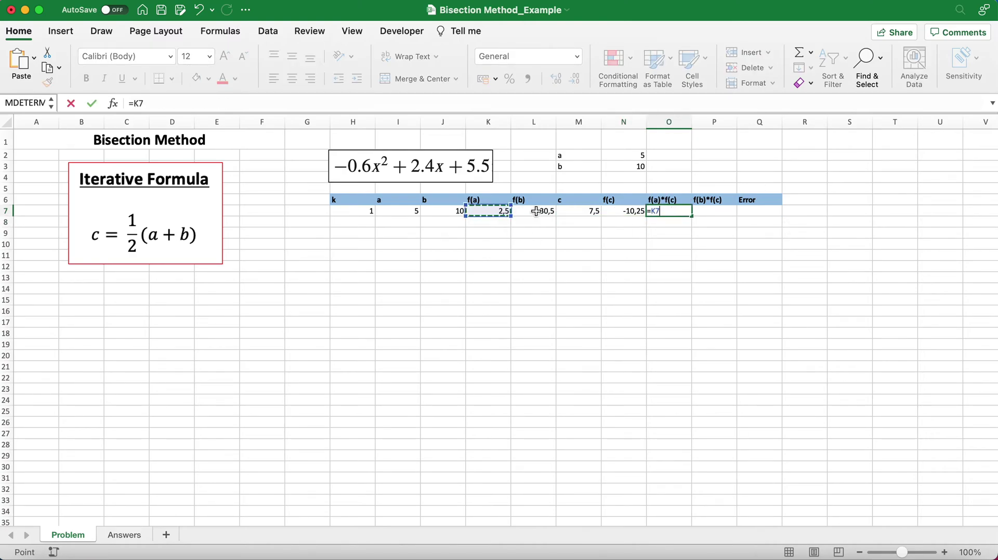
{"action": "type", "text": "*"}
{"action": "left_click", "coordinate": [624, 212]}
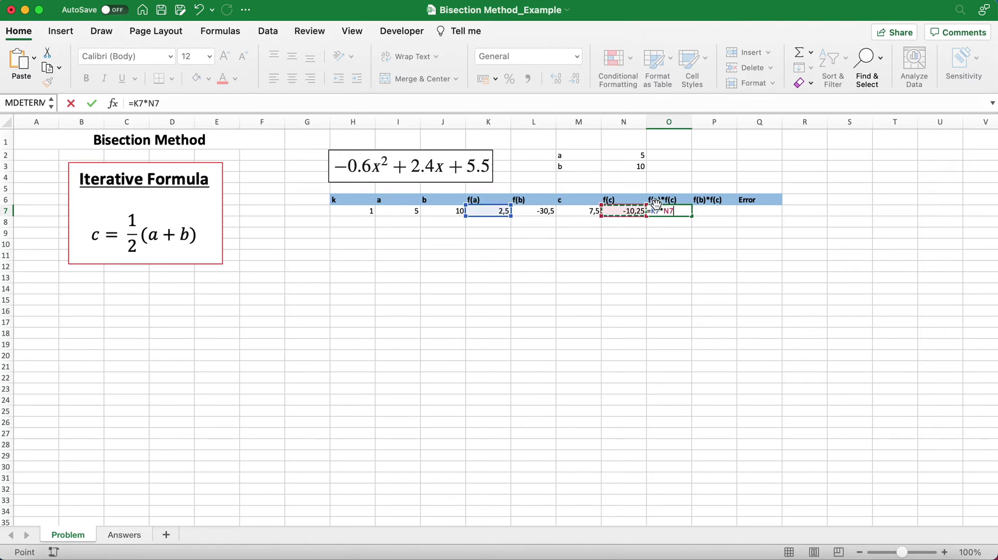
{"action": "key", "text": "Return"}
Enter =L7*N7 in P7 so f(b)*f(c) shows 312,625
{"action": "left_click", "coordinate": [708, 215]}
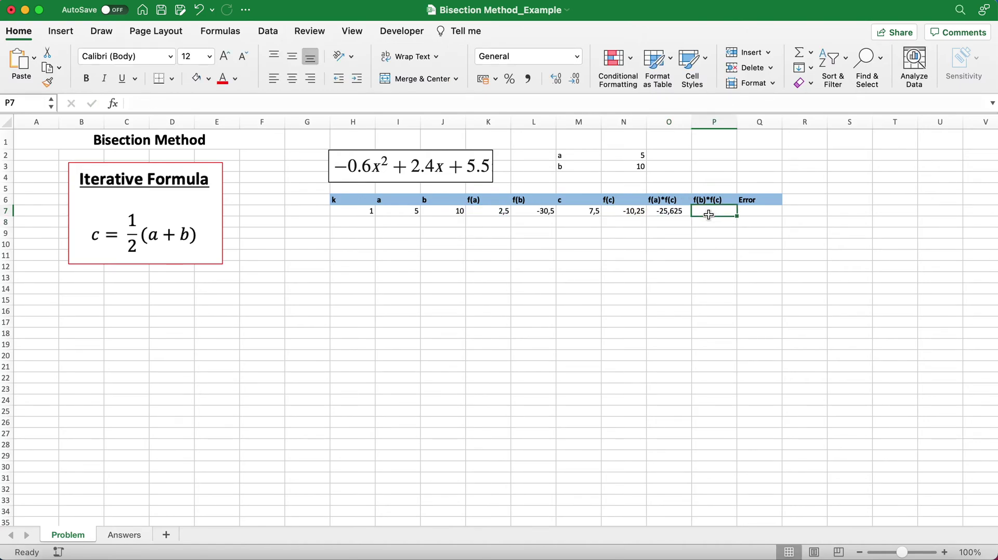
{"action": "type", "text": "="}
{"action": "left_click", "coordinate": [537, 210]}
{"action": "type", "text": "*"}
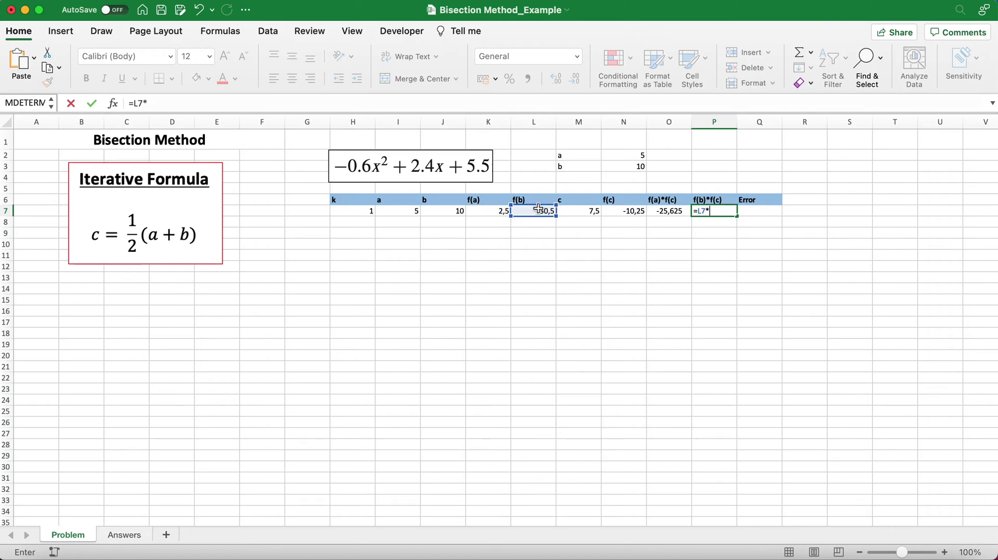
{"action": "left_click", "coordinate": [611, 212]}
{"action": "key", "text": "Return"}
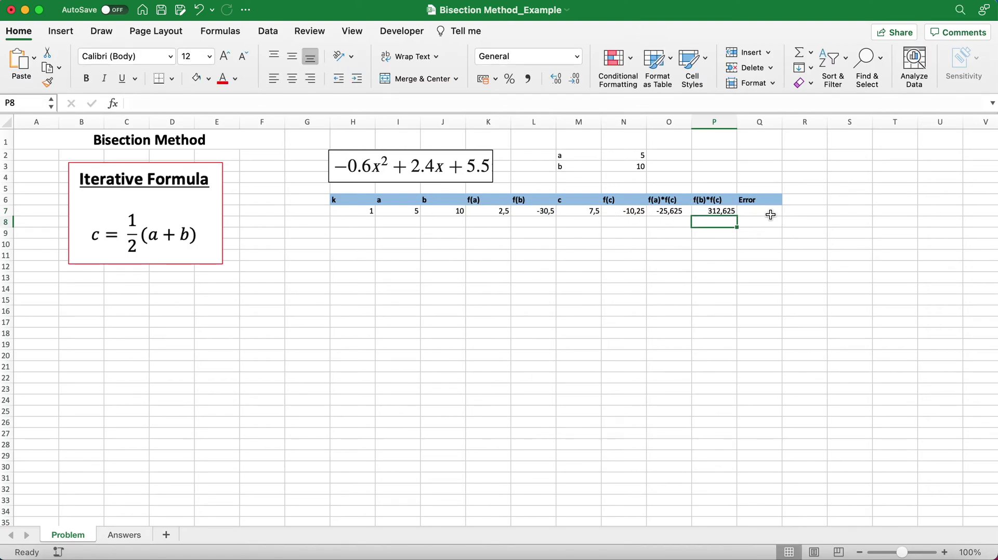
{"action": "left_click", "coordinate": [768, 213]}
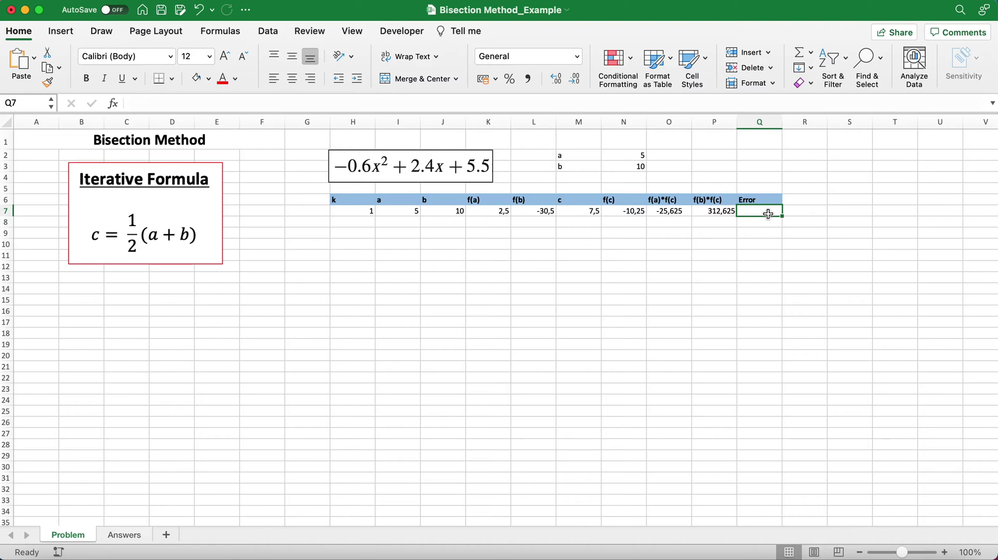
Enter =ABS(J7-I7) in Q7 so the first row's Error shows 5
{"action": "type", "text": "=abs"}
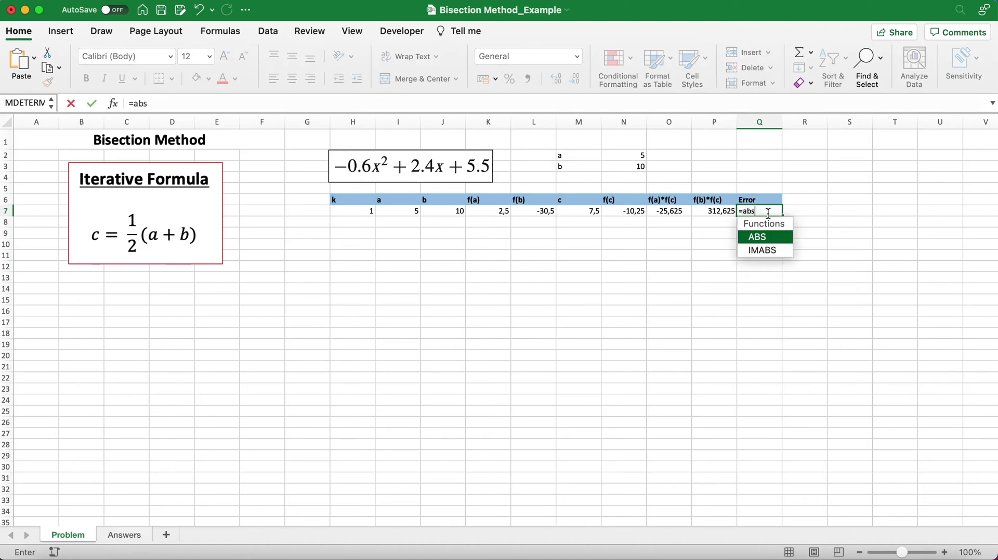
{"action": "key", "text": "Tab"}
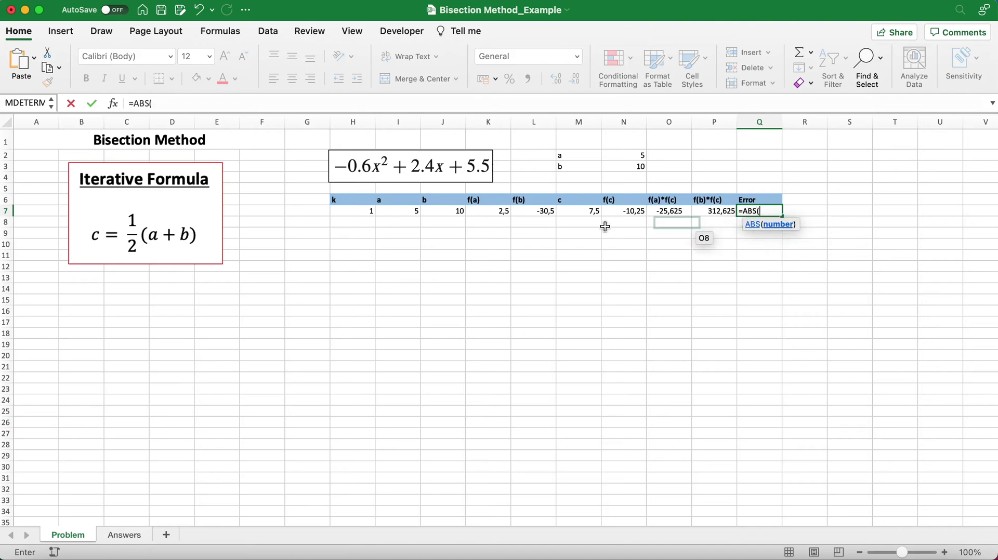
{"action": "left_click", "coordinate": [447, 213]}
{"action": "type", "text": "="}
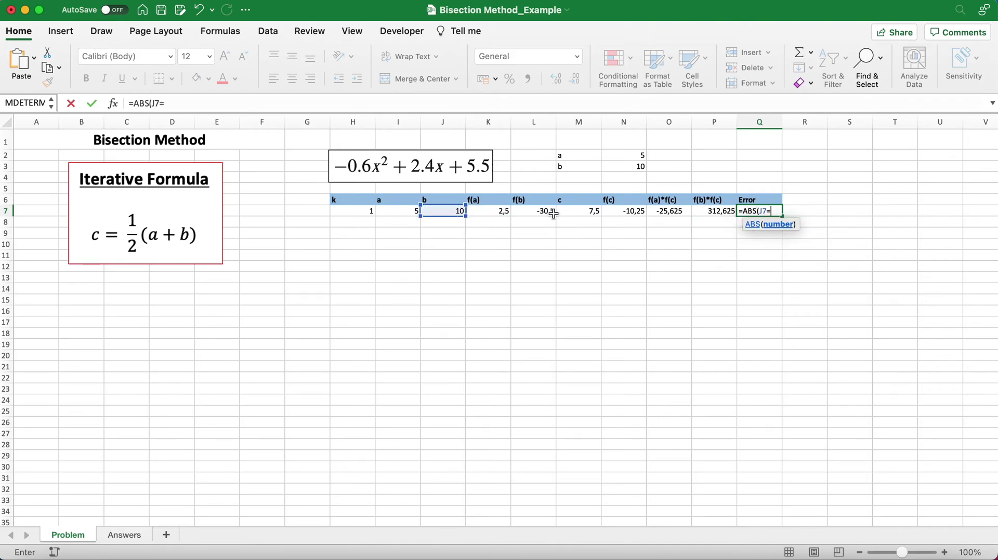
{"action": "left_click", "coordinate": [401, 214]}
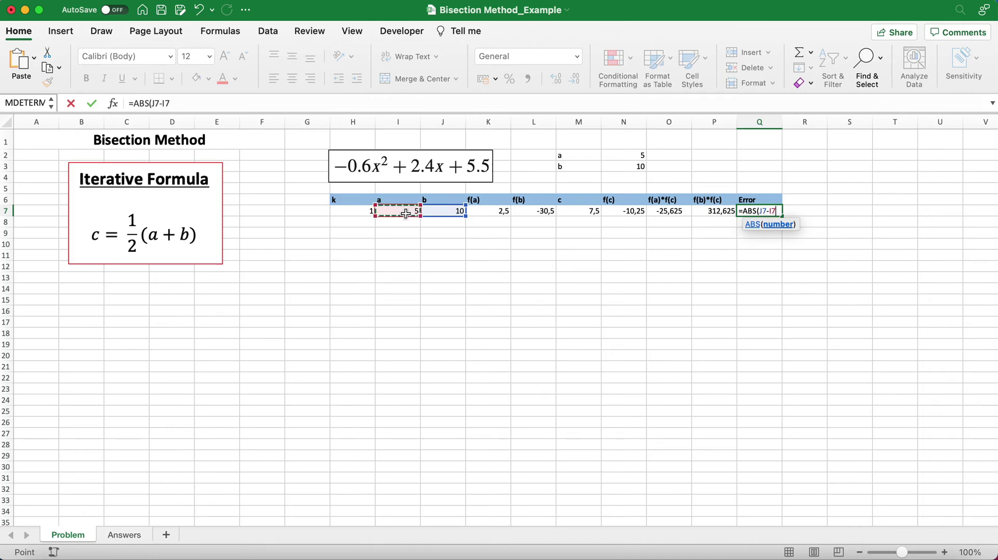
{"action": "type", "text": ")"}
{"action": "key", "text": "Return"}
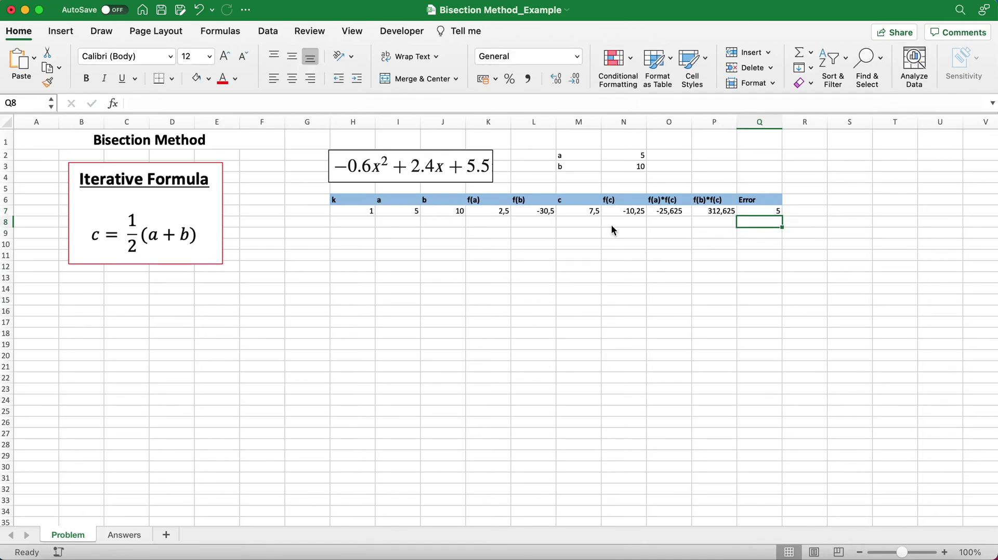
Number the second iteration k = 2 in H8
{"action": "left_click", "coordinate": [353, 223]}
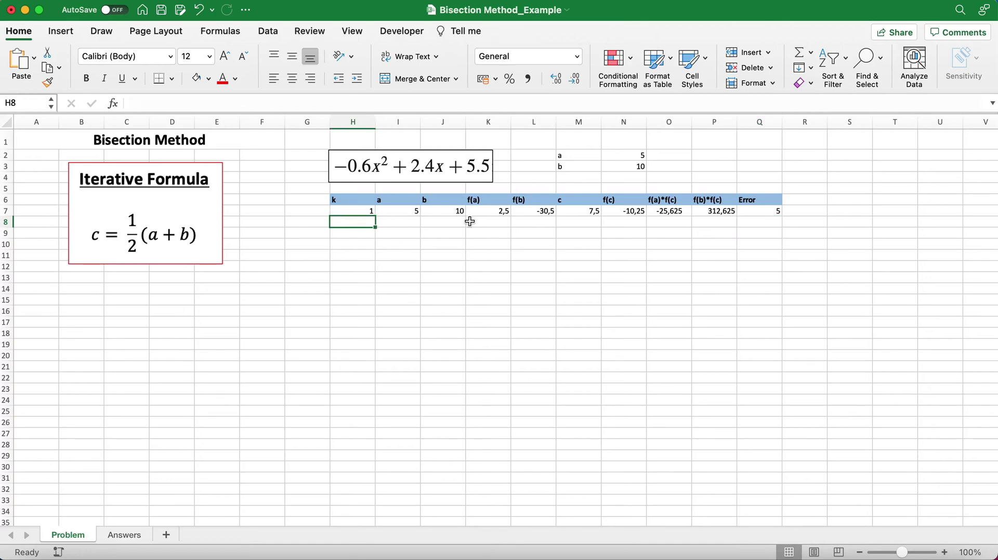
{"action": "type", "text": "2"}
{"action": "key", "text": "Return"}
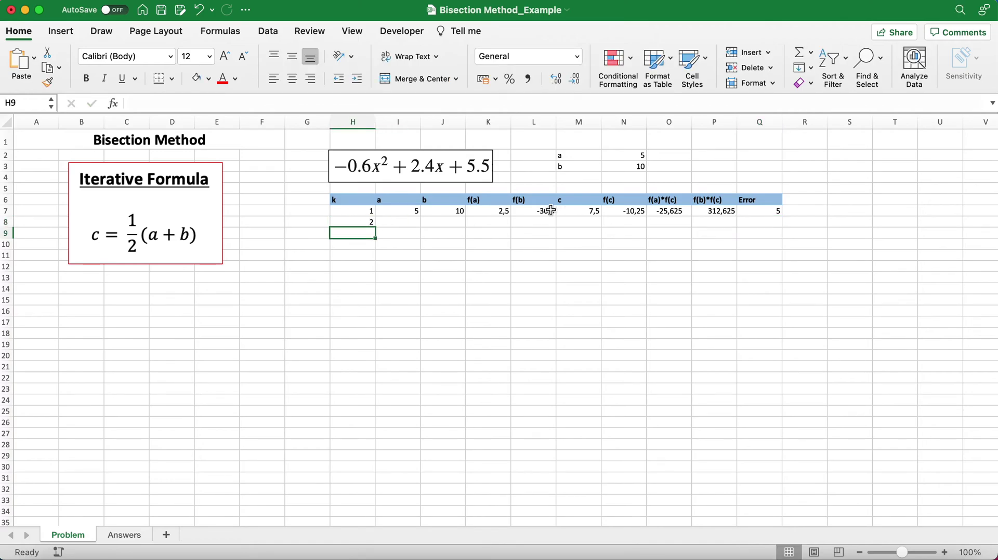
Enter =IF(O7<0;I7;M7) in I8 so the second a shows 5
{"action": "left_click", "coordinate": [400, 222]}
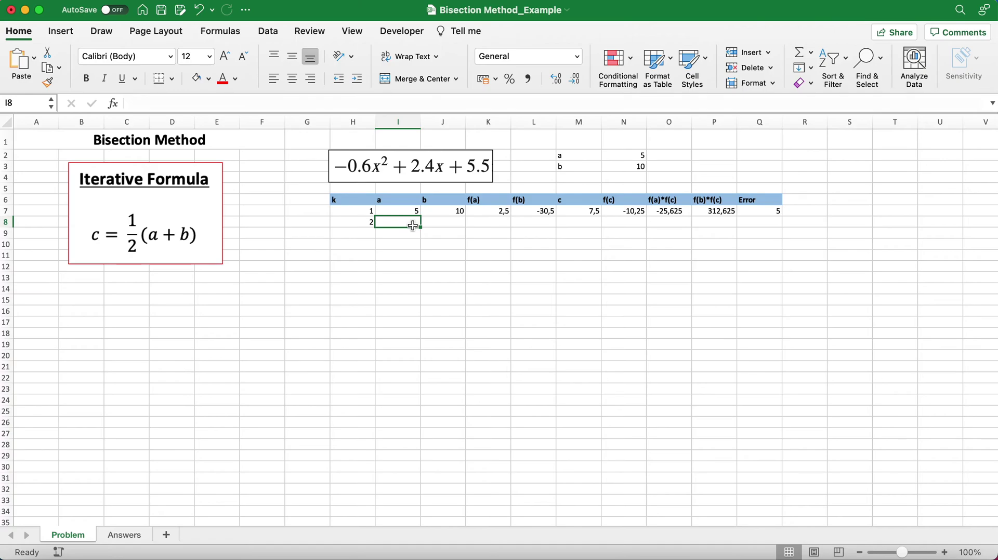
{"action": "type", "text": "=i"}
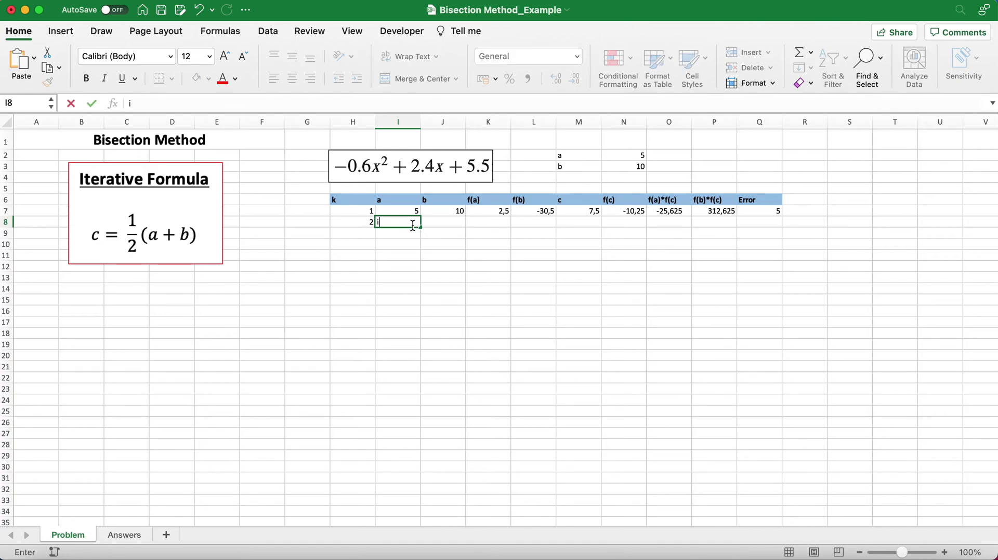
{"action": "type", "text": "f"}
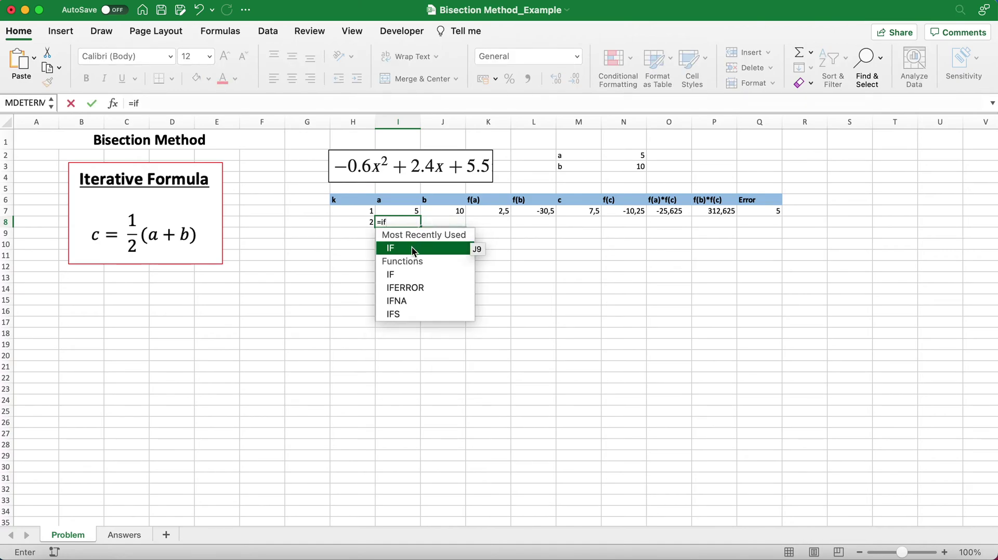
{"action": "double_click", "coordinate": [415, 250]}
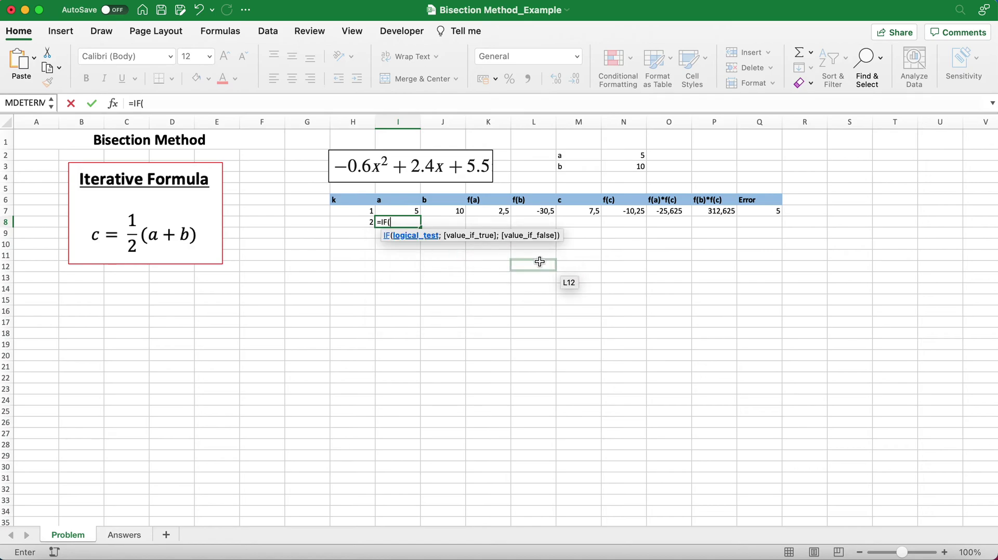
{"action": "left_click", "coordinate": [666, 215]}
{"action": "type", "text": "<"}
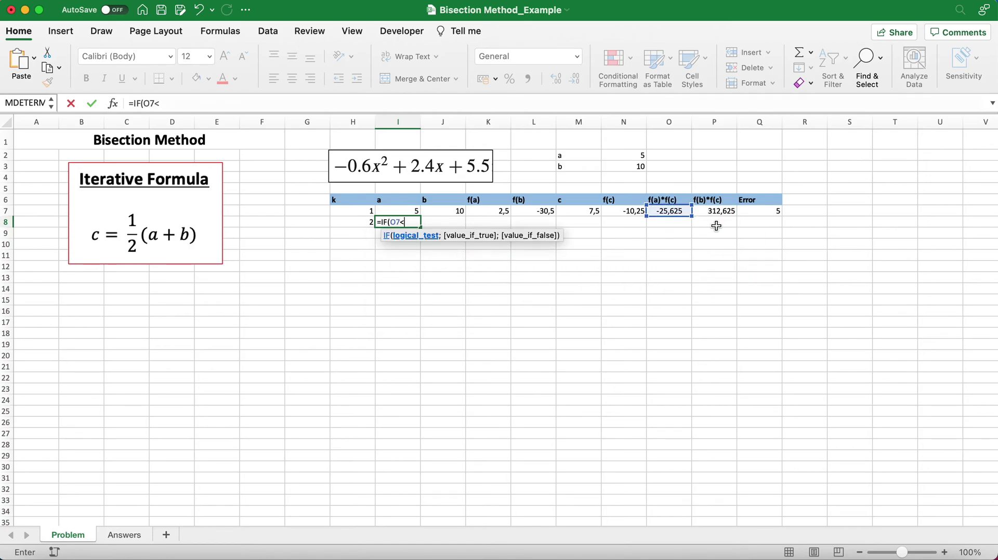
{"action": "type", "text": "0;"}
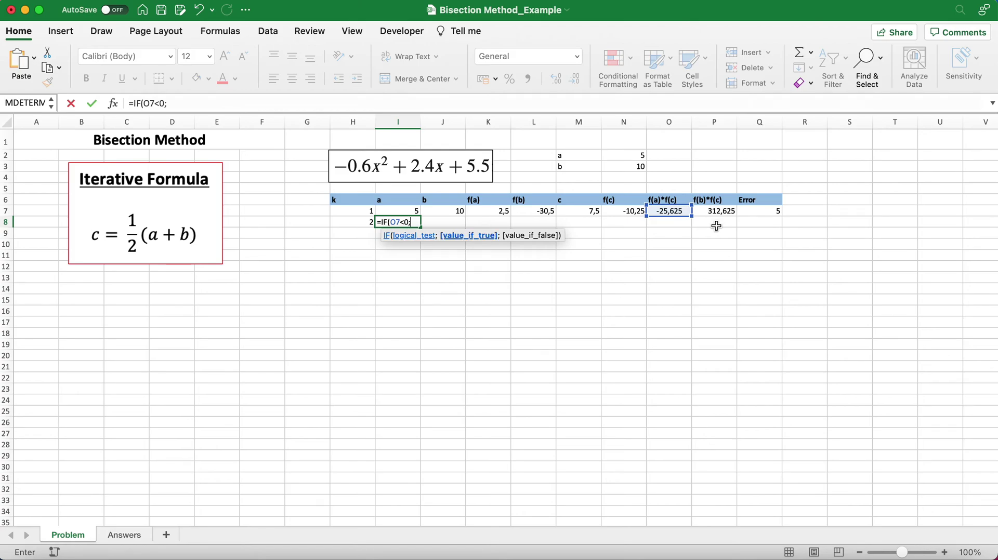
{"action": "left_click", "coordinate": [406, 211]}
{"action": "type", "text": ";"}
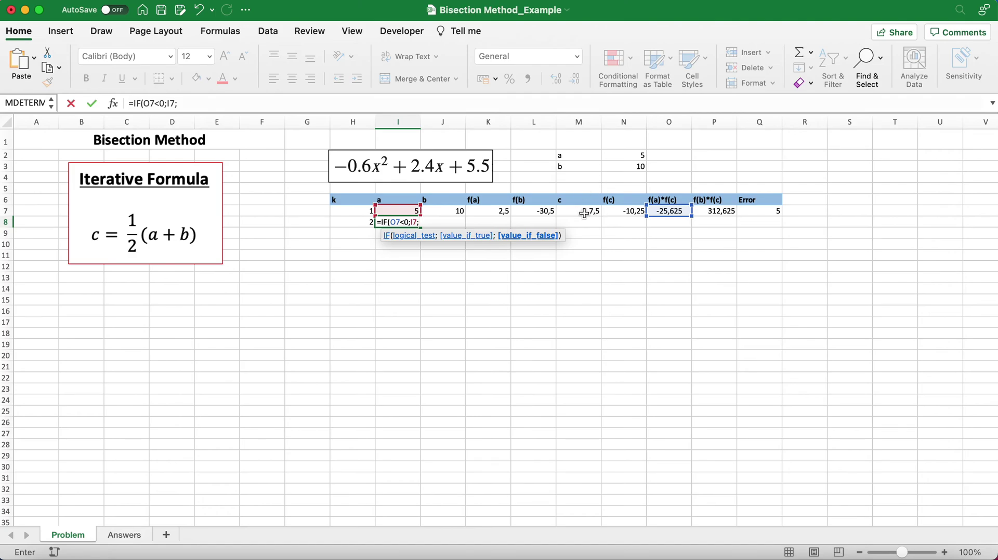
{"action": "left_click", "coordinate": [568, 214]}
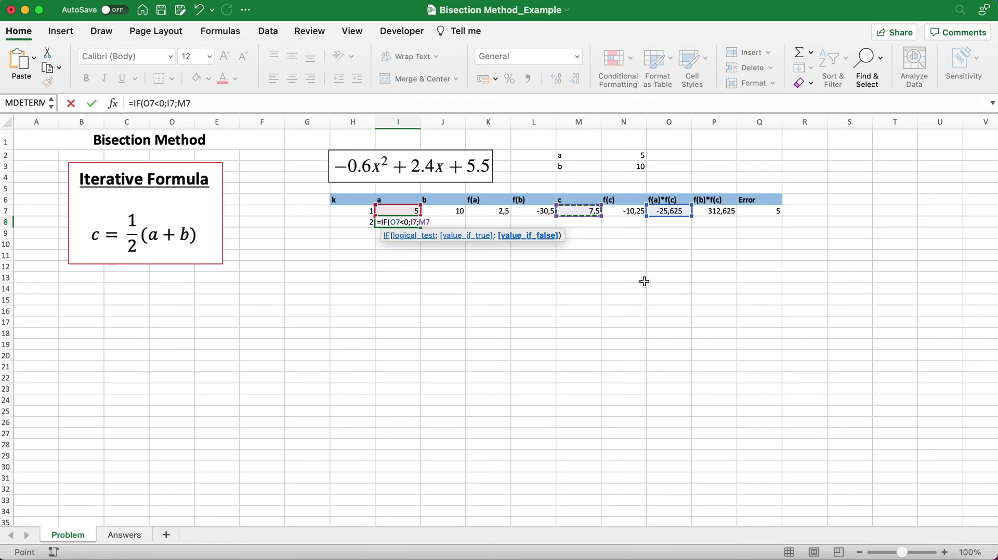
{"action": "key", "text": "Return"}
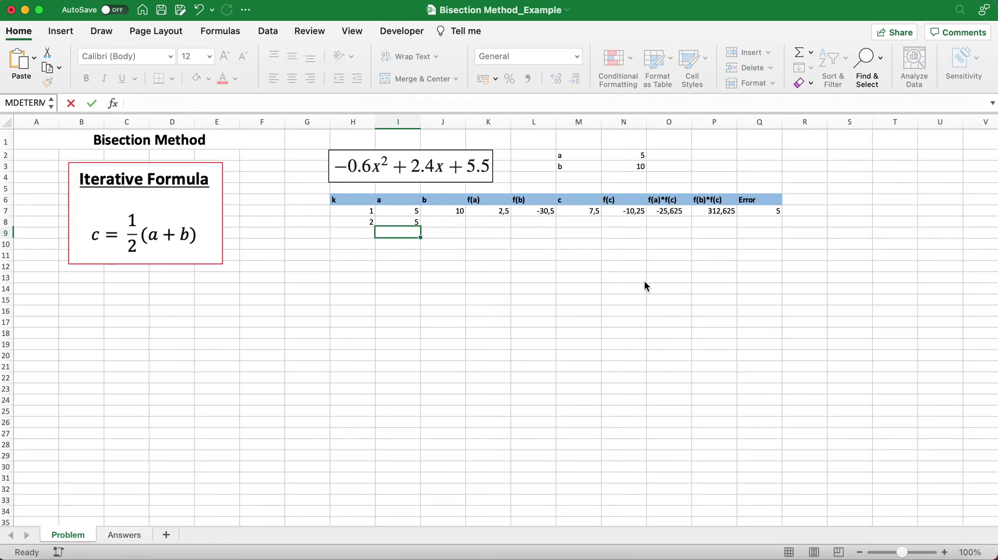
Enter =IF(P7<0;J7;M7) in J8 so the second b shows 7,5
{"action": "left_click", "coordinate": [443, 223]}
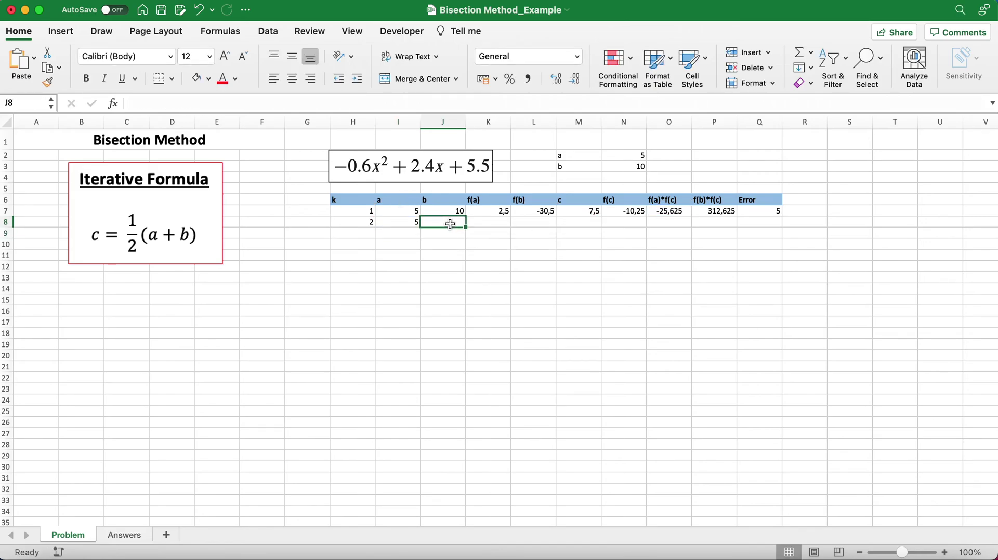
{"action": "type", "text": "=if"}
{"action": "key", "text": "Tab"}
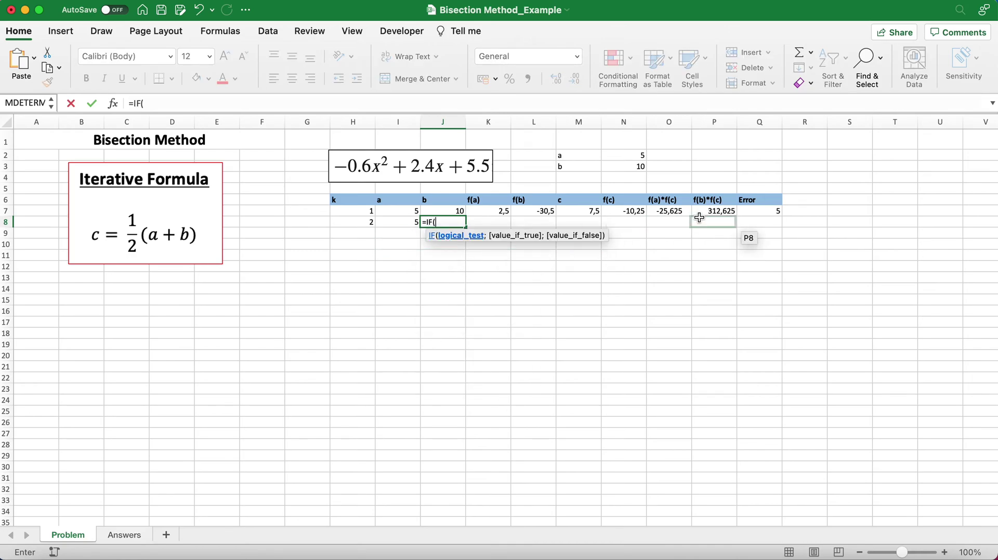
{"action": "left_click", "coordinate": [715, 211]}
{"action": "type", "text": "<"}
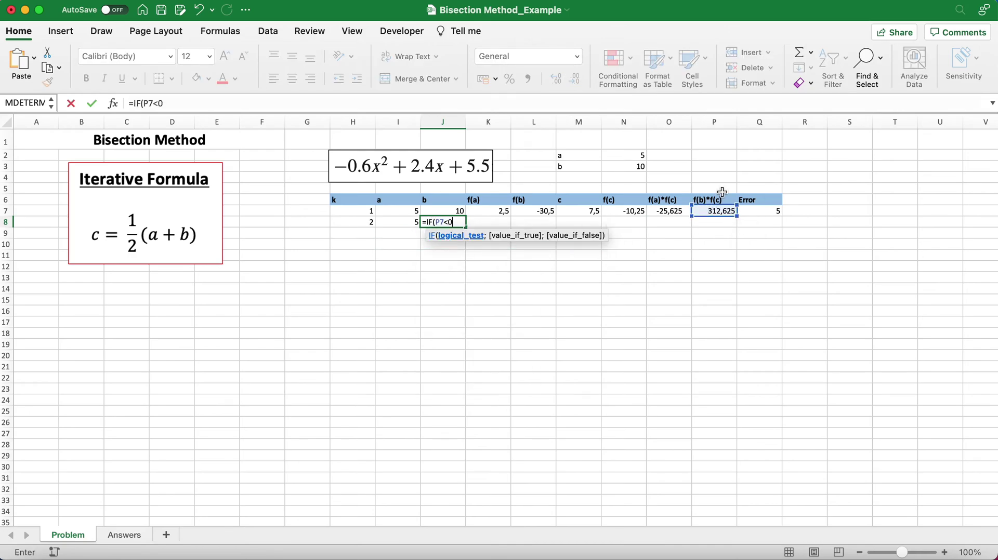
{"action": "type", "text": "0;"}
{"action": "left_click", "coordinate": [443, 211]}
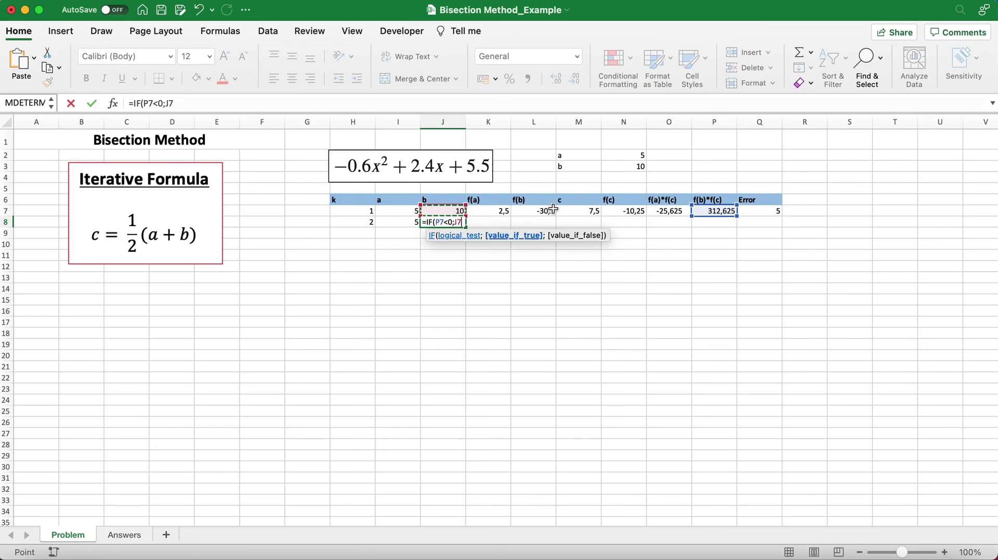
{"action": "type", "text": ";"}
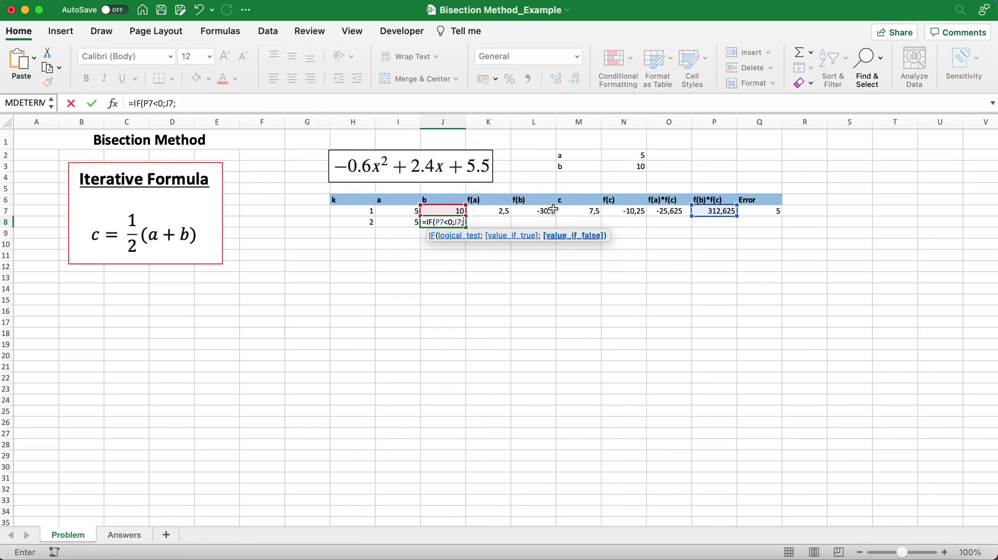
{"action": "left_click", "coordinate": [581, 210]}
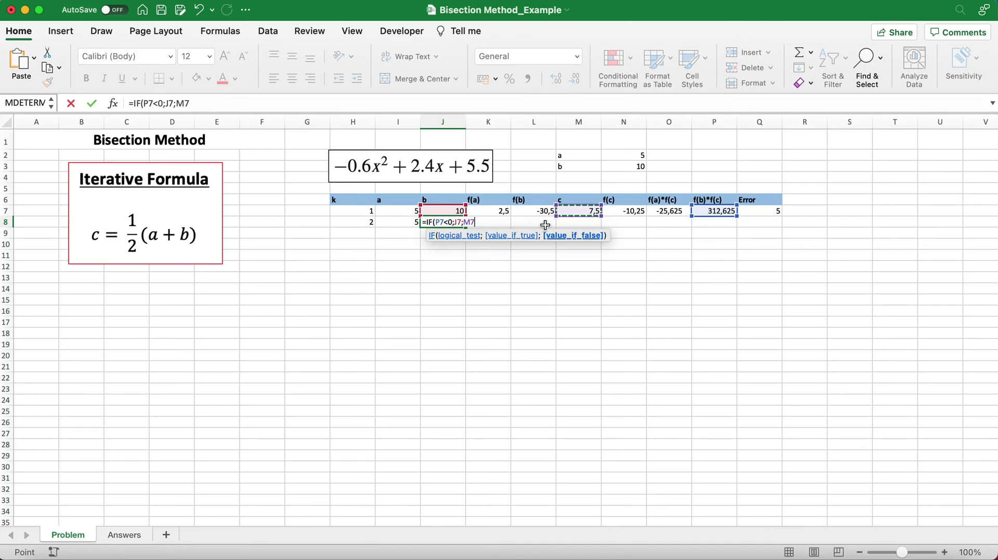
{"action": "type", "text": ")"}
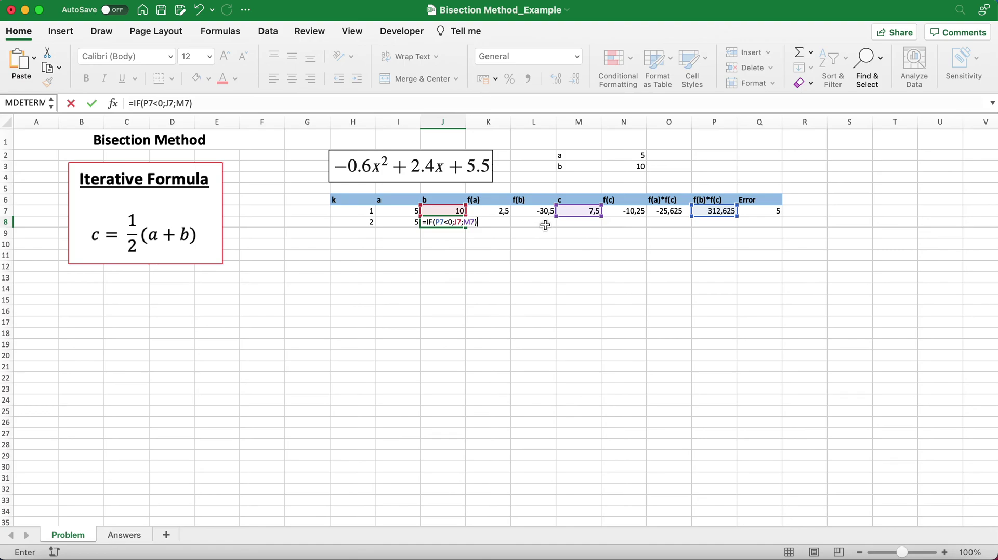
{"action": "key", "text": "Return"}
Copy the K7:Q7 formulas into row 8, then fill H8:Q8 down to k = 35 in row 41
{"action": "left_click_drag", "start_coordinate": [484, 210], "coordinate": [781, 227]}
{"action": "left_click", "coordinate": [396, 288]}
{"action": "left_click_drag", "start_coordinate": [367, 222], "coordinate": [781, 471]}
{"action": "scroll", "coordinate": [839, 454], "scroll_direction": "down", "scroll_amount": 5}
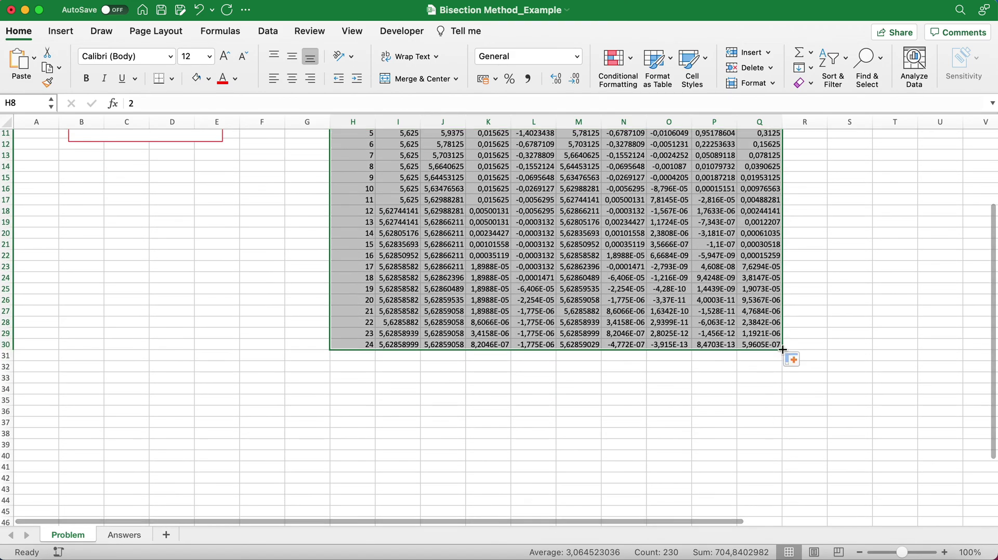
{"action": "left_click_drag", "start_coordinate": [784, 351], "coordinate": [784, 472]}
{"action": "left_click", "coordinate": [668, 486]}
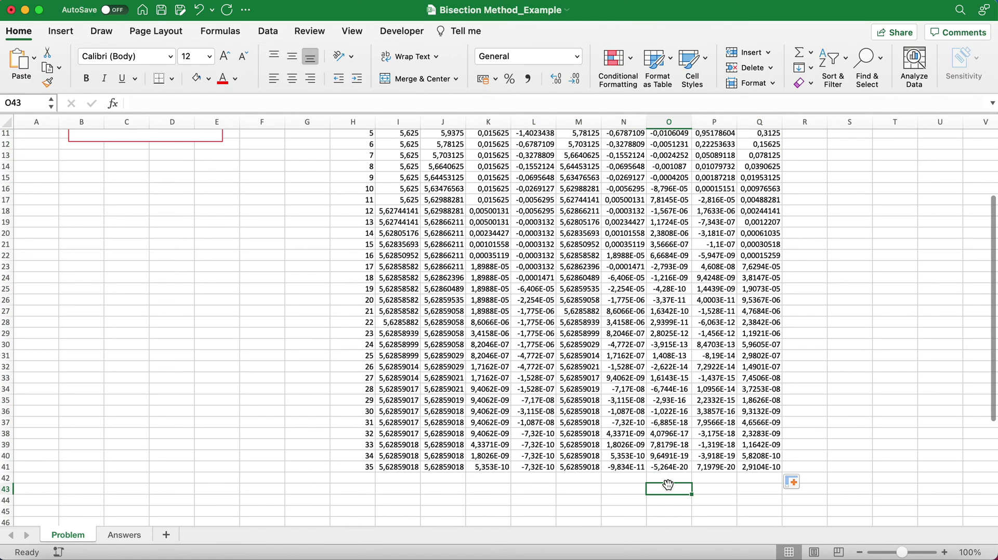
{"action": "scroll", "coordinate": [663, 471], "scroll_direction": "down", "scroll_amount": 4}
{"action": "scroll", "coordinate": [657, 456], "scroll_direction": "up", "scroll_amount": 10}
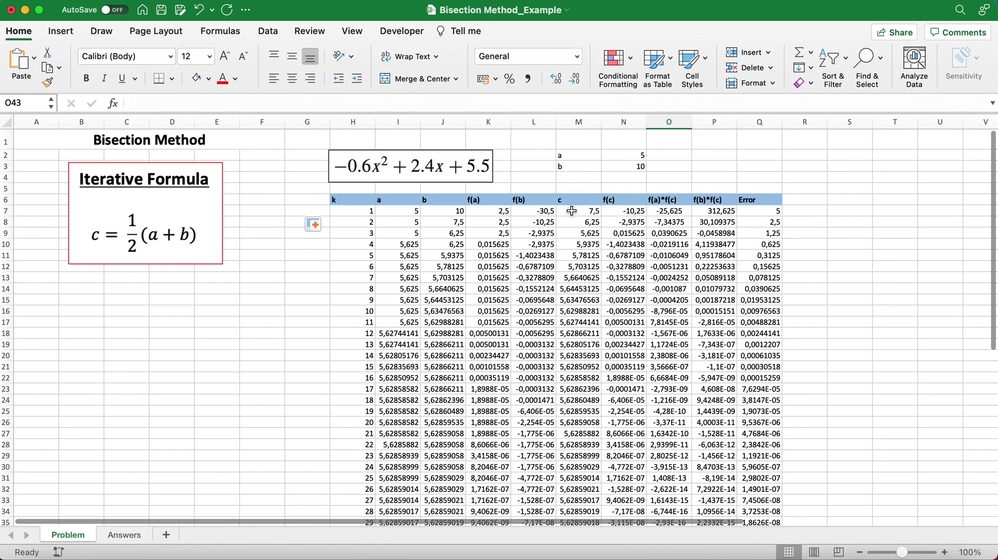
{"action": "scroll", "coordinate": [571, 210], "scroll_direction": "down", "scroll_amount": 5}
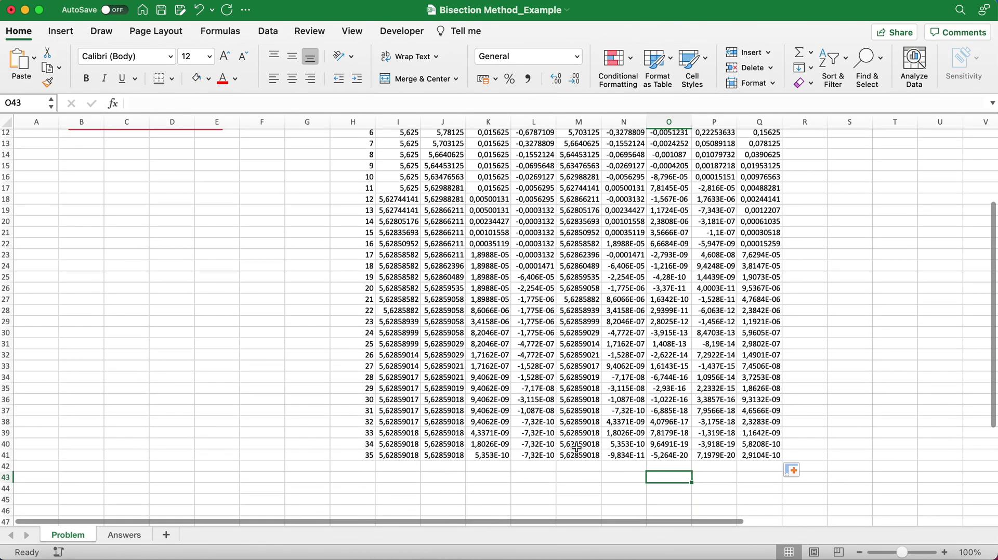
Give the final root c = 5,62859018 in M41 yellow font and yellow fill
{"action": "left_click", "coordinate": [579, 455]}
{"action": "left_click", "coordinate": [234, 78]}
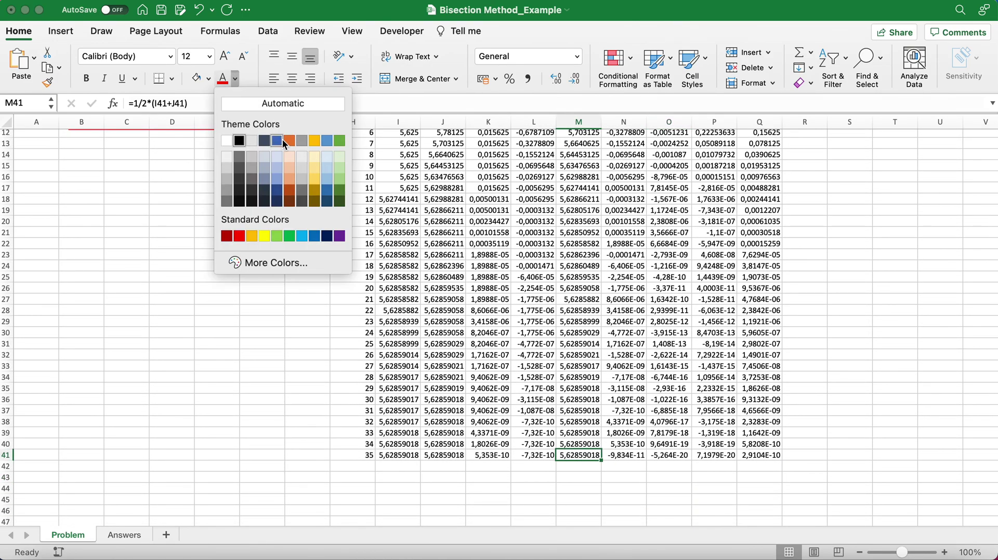
{"action": "left_click", "coordinate": [264, 236]}
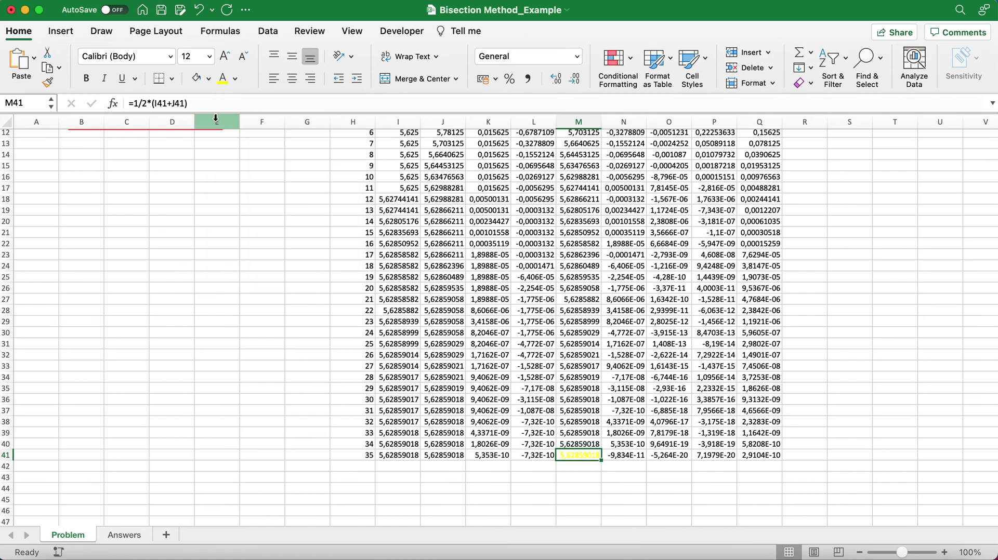
{"action": "left_click", "coordinate": [208, 79]}
{"action": "left_click", "coordinate": [239, 237]}
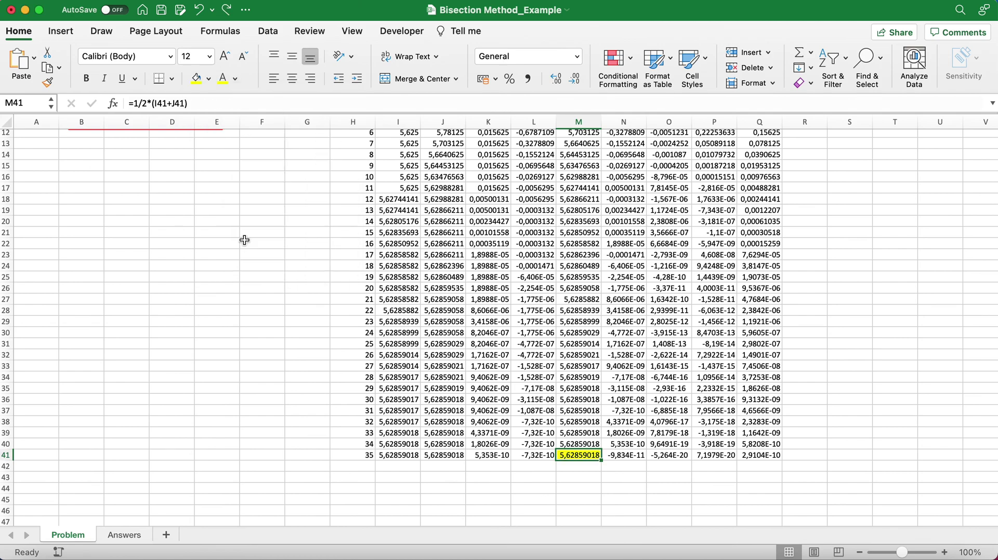
{"action": "left_click", "coordinate": [838, 432]}
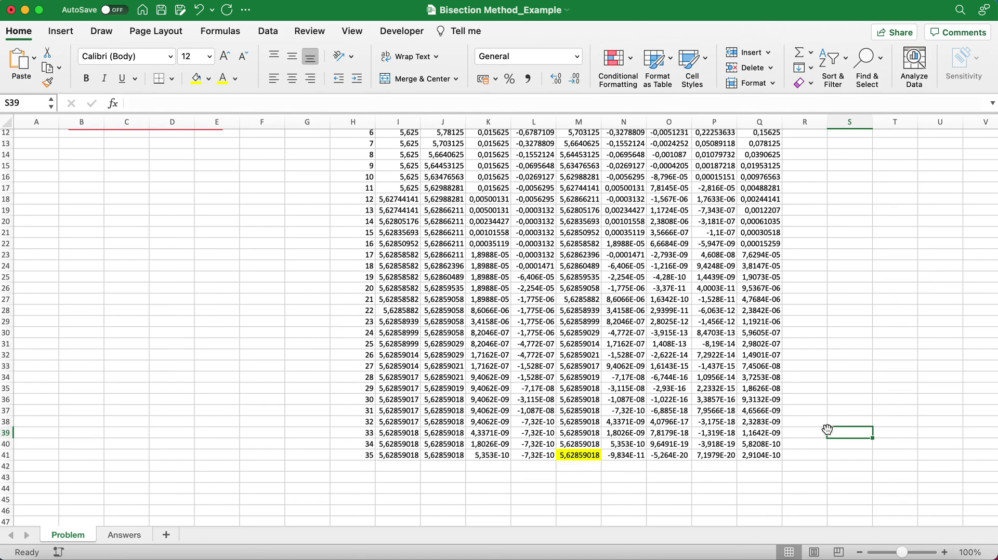
{"action": "left_click", "coordinate": [769, 453]}
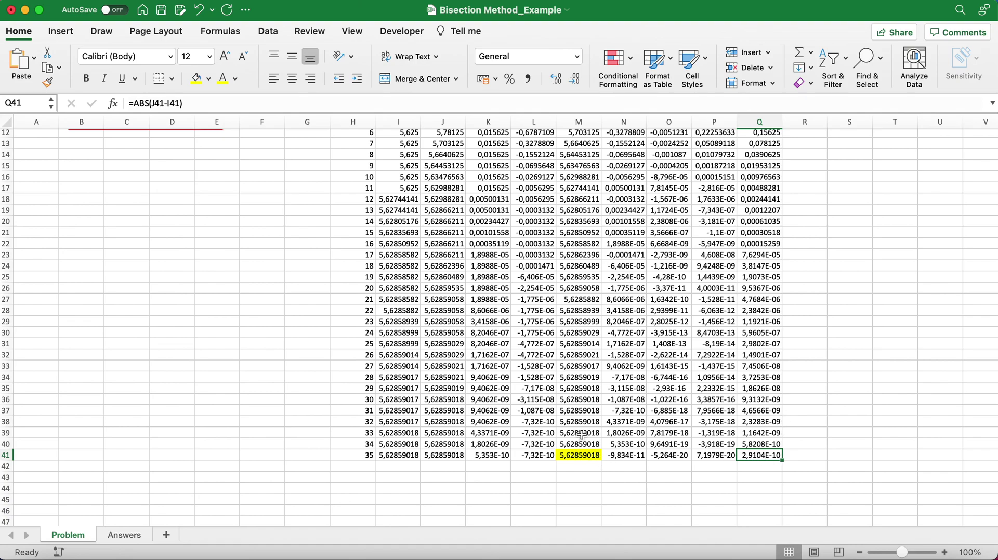
{"action": "scroll", "coordinate": [583, 390], "scroll_direction": "up", "scroll_amount": 5}
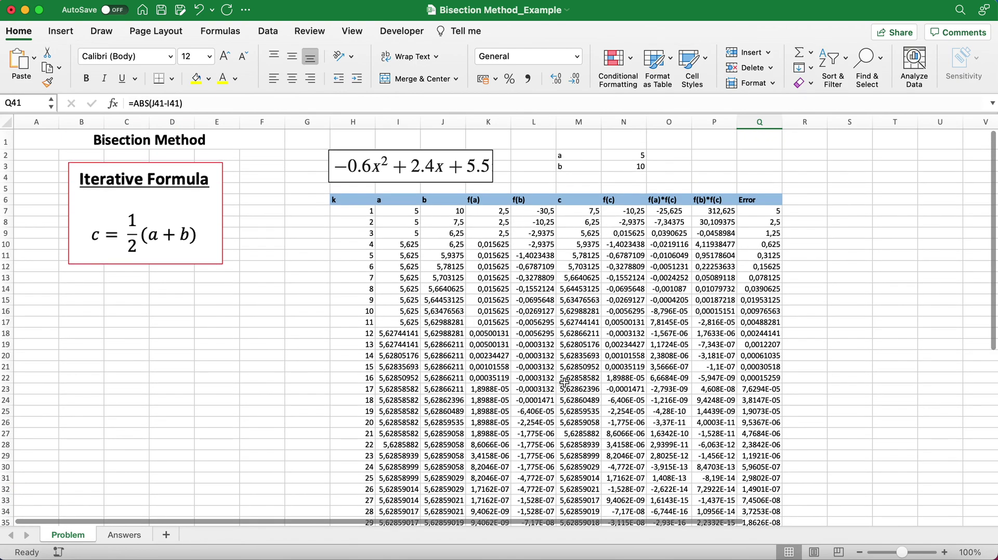